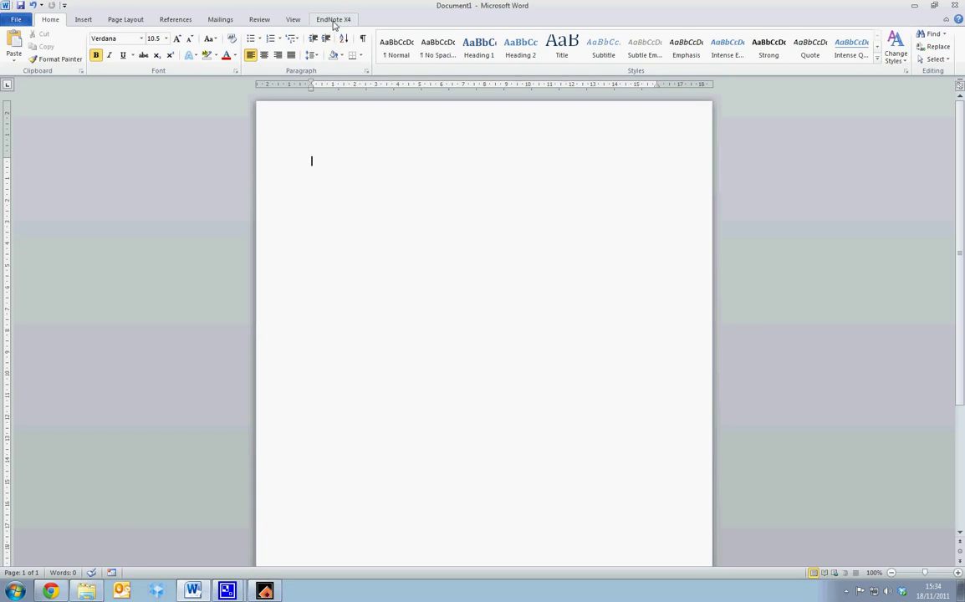
Switch to EndNote, create a new reference library named Economics in the Documents library, and maximize the library window
left_click(332, 20)
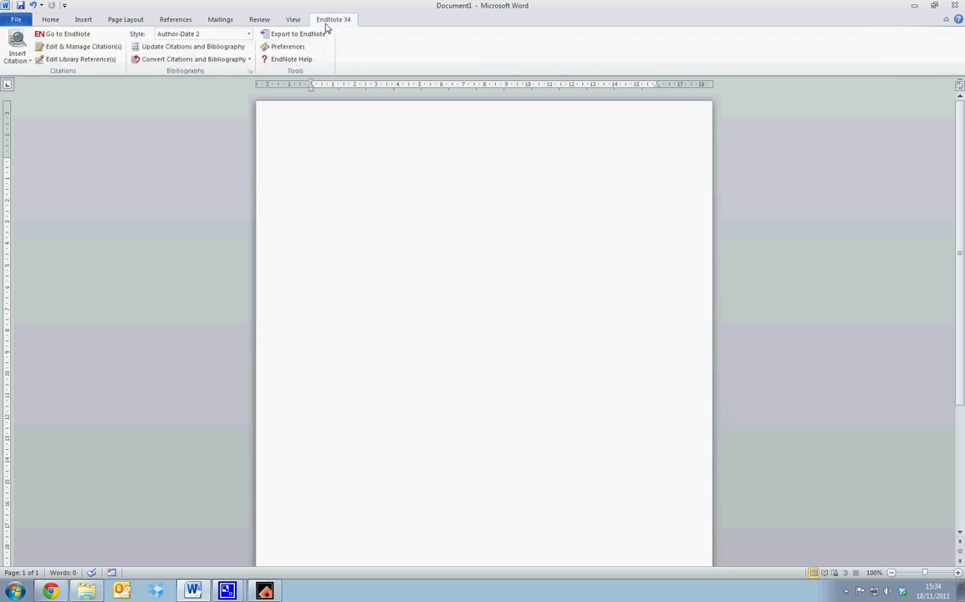
left_click(61, 37)
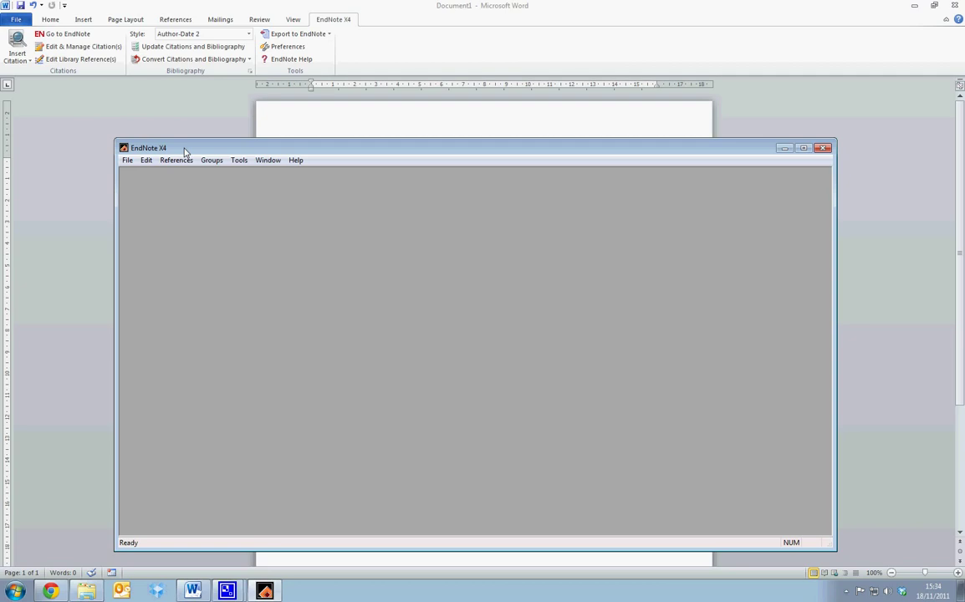
left_click(128, 159)
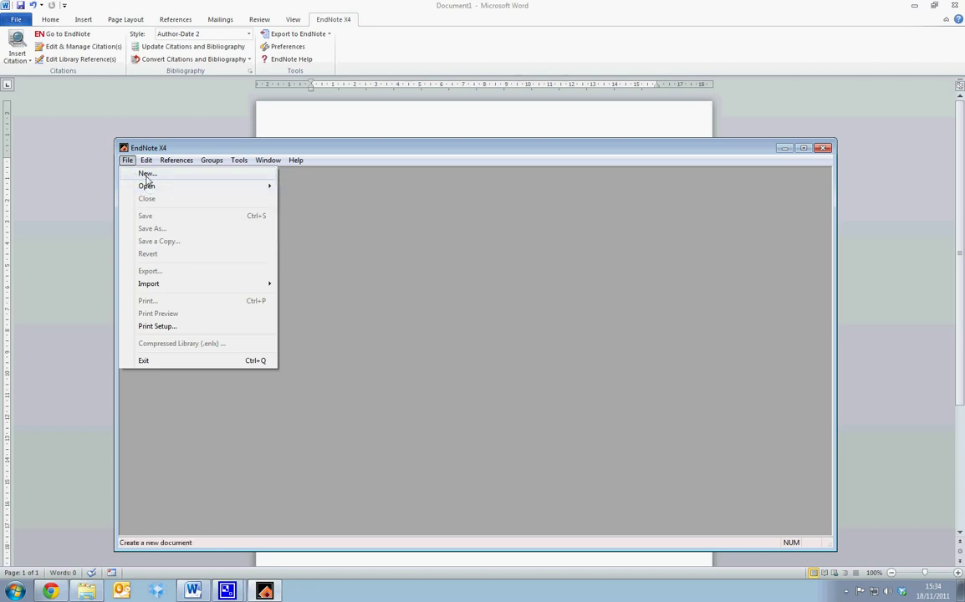
left_click(147, 175)
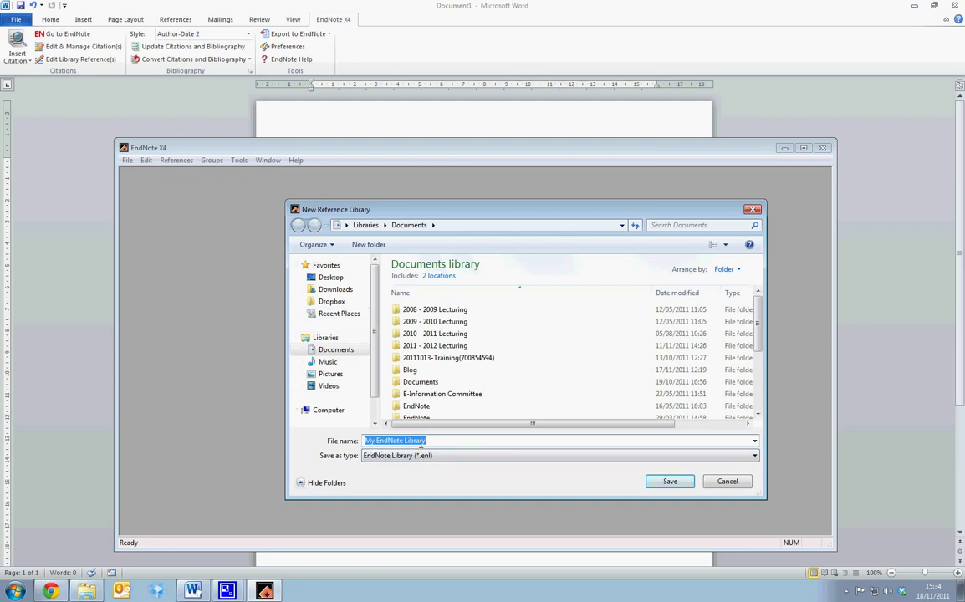
left_click(425, 443)
left_click_drag(424, 441, 365, 440)
type("Ec")
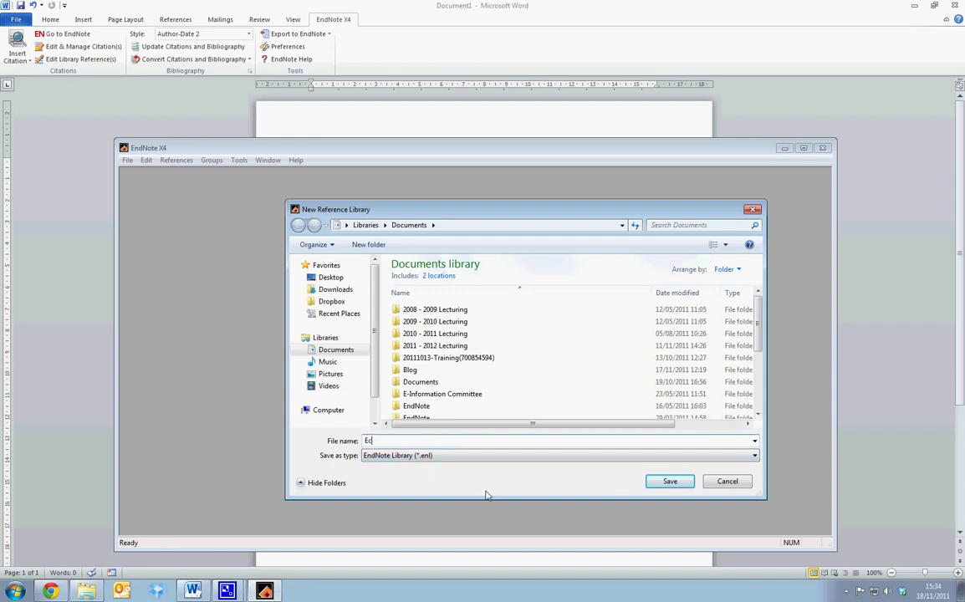
type("onomics")
left_click(665, 484)
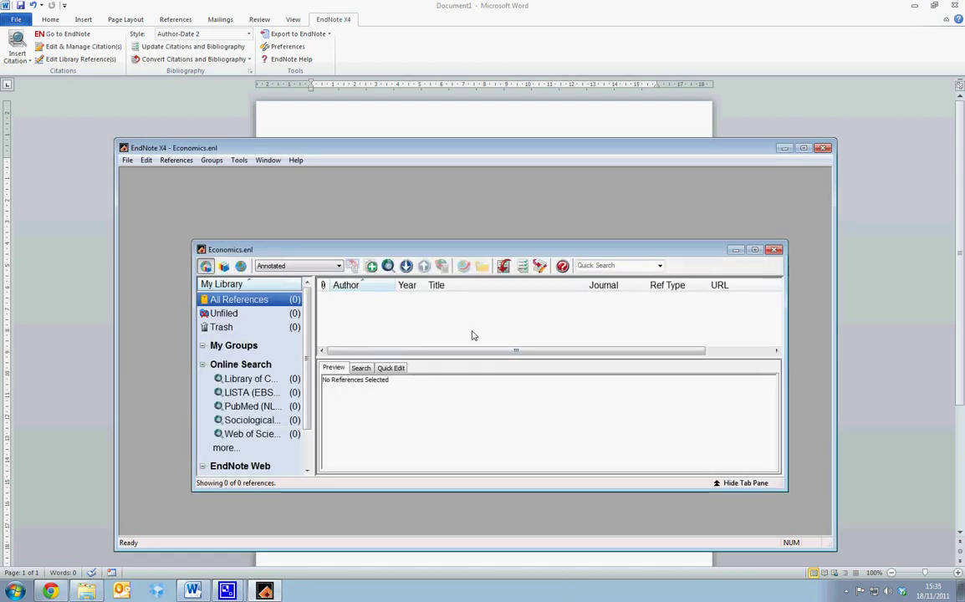
left_click(754, 249)
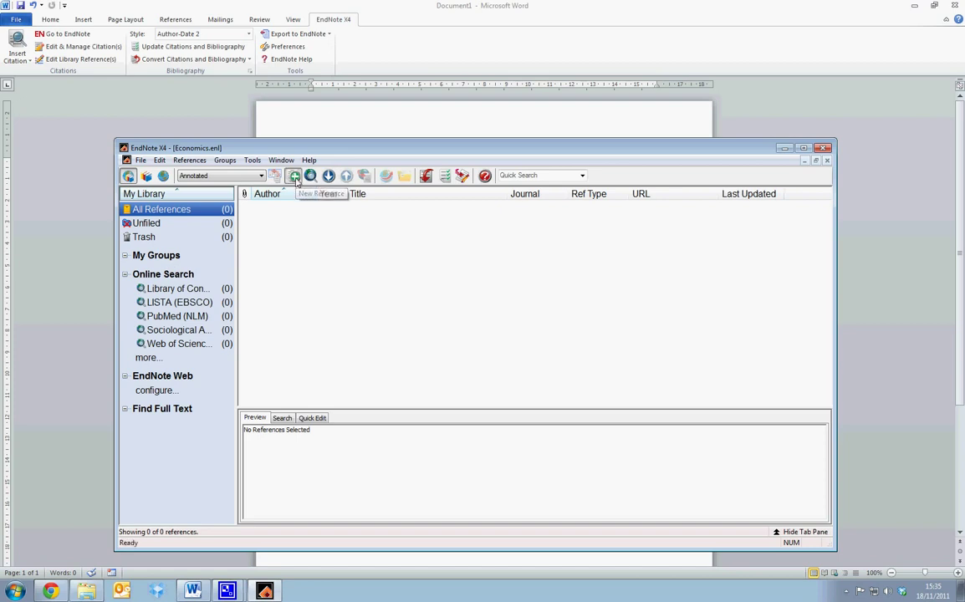
Start a new journal article reference with author "Solow, R." and year 1956
left_click(294, 178)
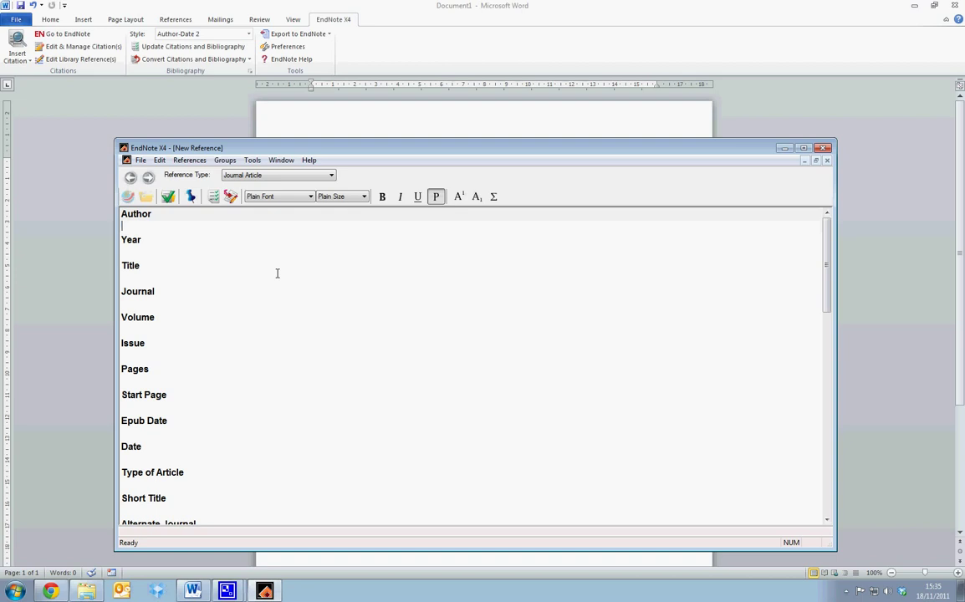
type("Solow")
type(", P")
key("BackSpace")
type("R.")
left_click(142, 252)
type("1956")
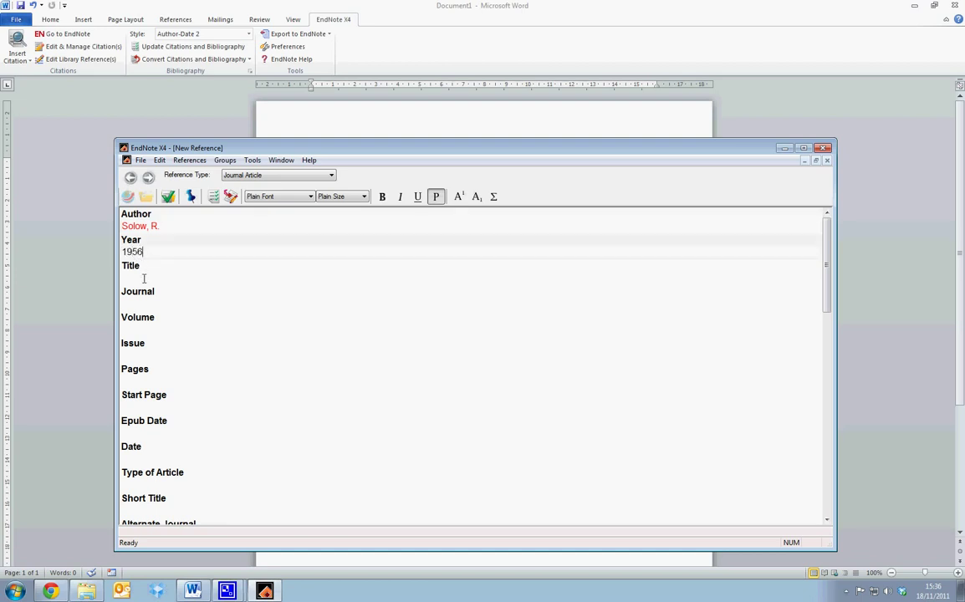
Enter the title "A Contribution to the Theory of Economic Growth" and the journal "The Quarterly Journal of Economics" in the reference
key("Tab")
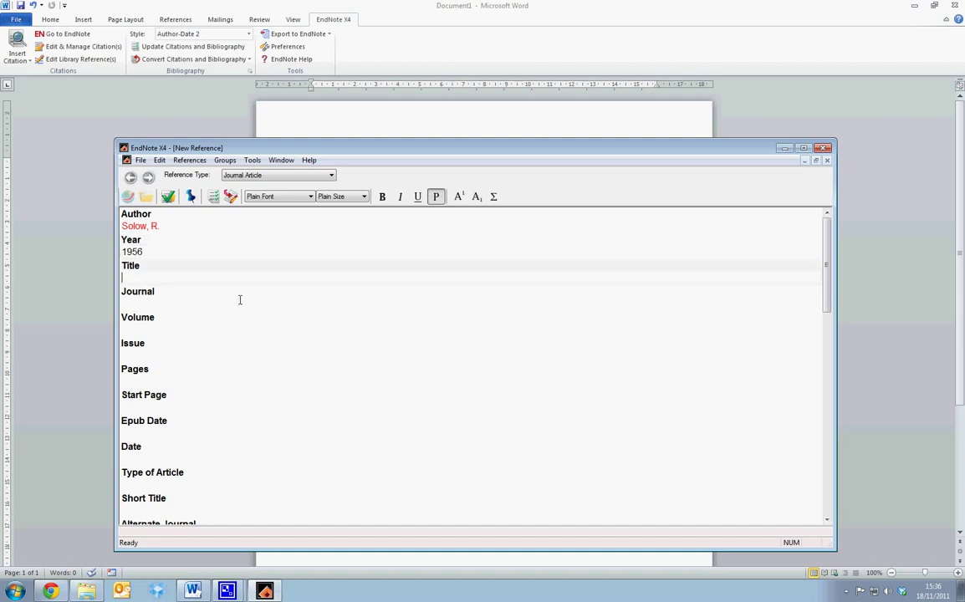
type("A Contribution to the Theory of Econ")
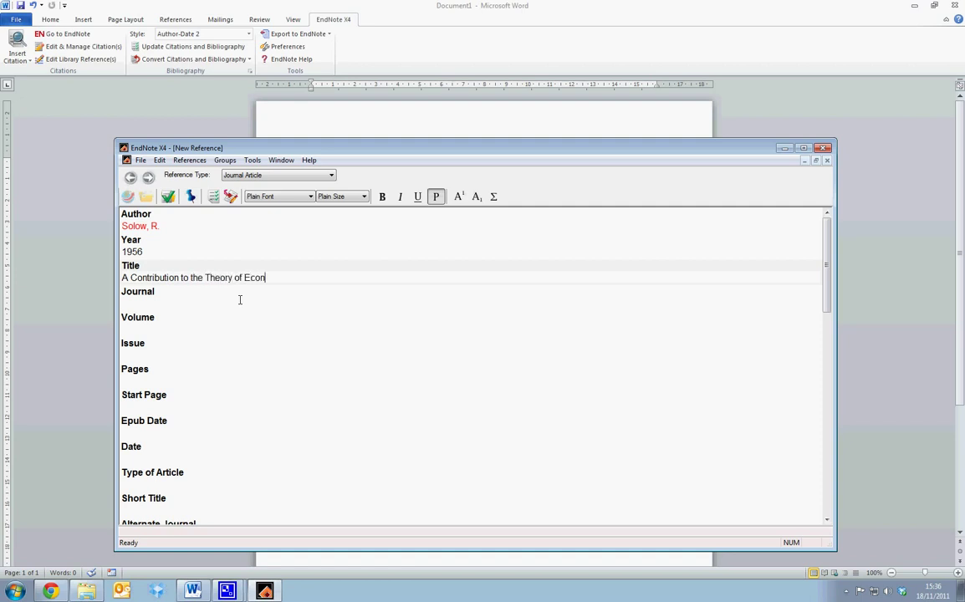
type("omic Growth")
left_click(154, 303)
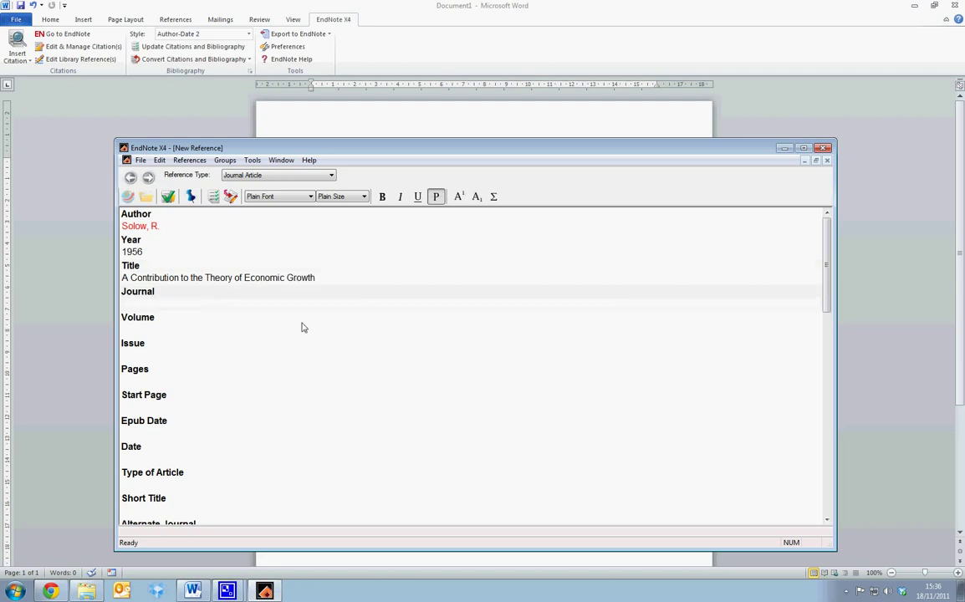
type("The Quarterly Journal of Economics")
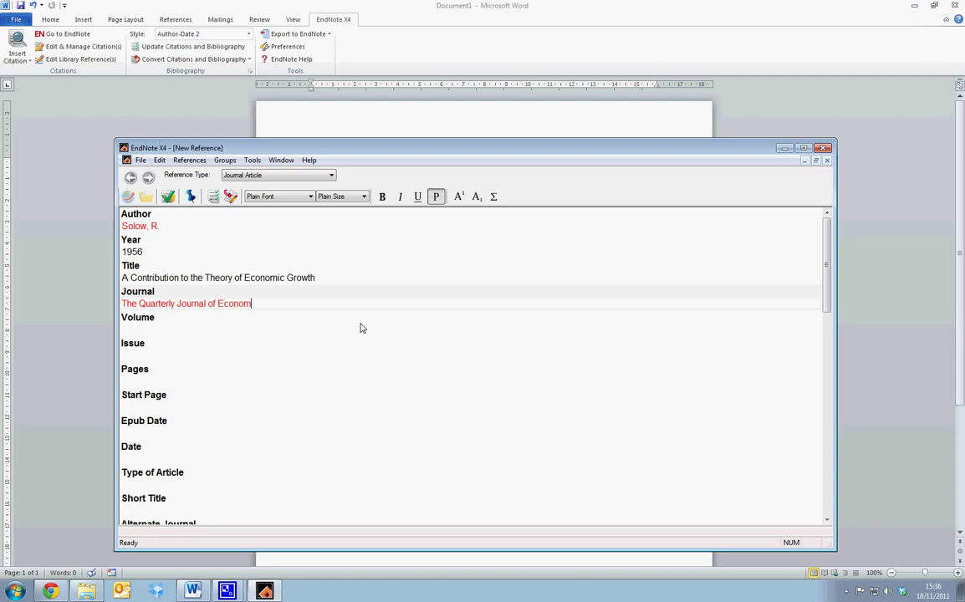
Set the reference's volume to 70, issue to 1 and pages to 65-94, and save it
left_click(165, 327)
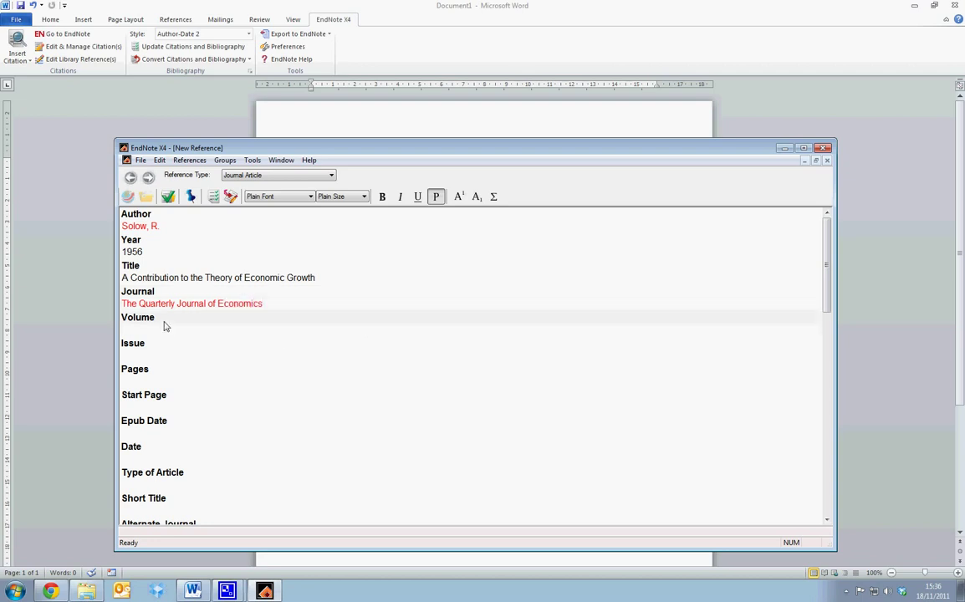
type("70")
key("Tab")
type("1")
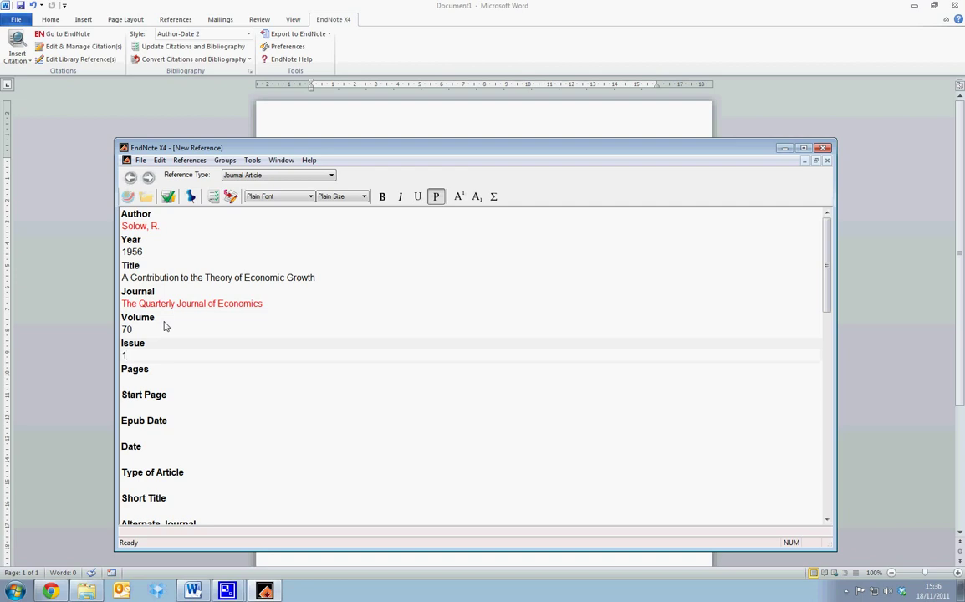
key("Tab")
type("65-")
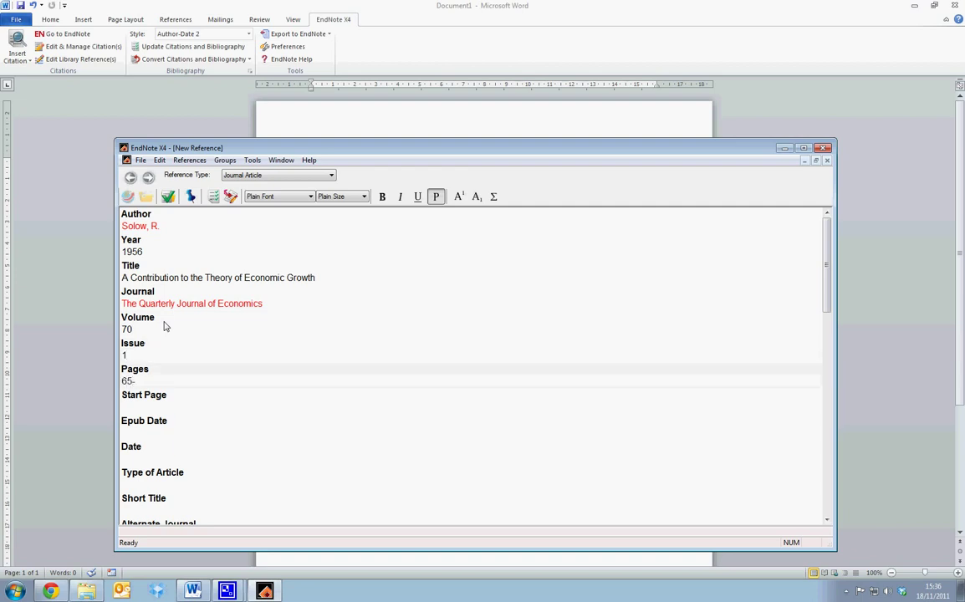
type("94")
left_click(141, 161)
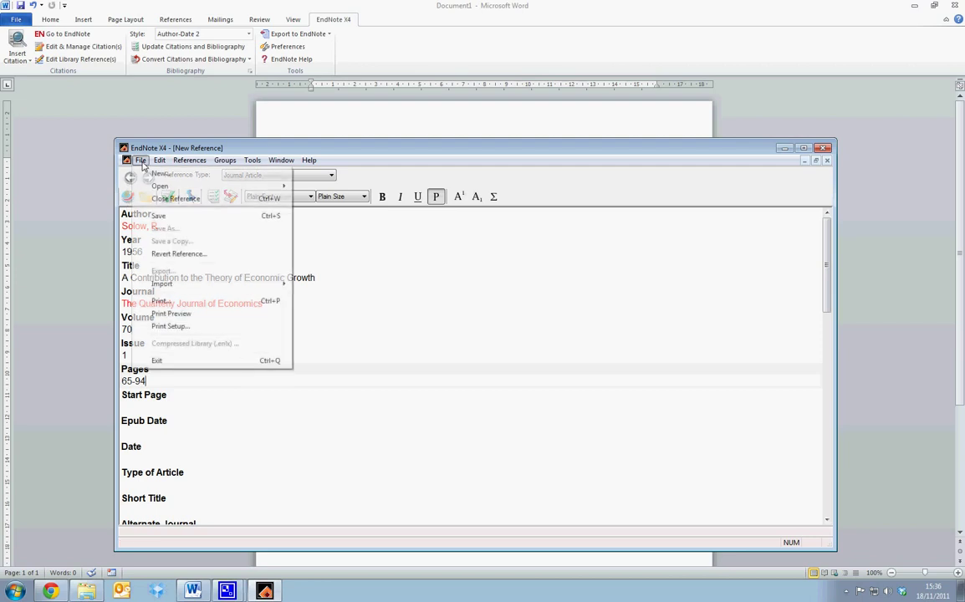
left_click(159, 218)
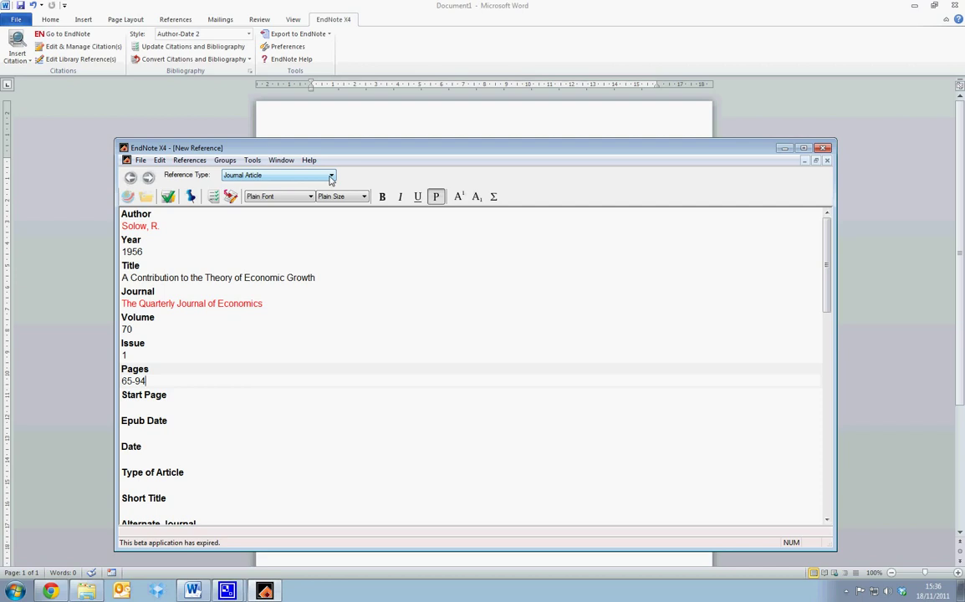
left_click(331, 176)
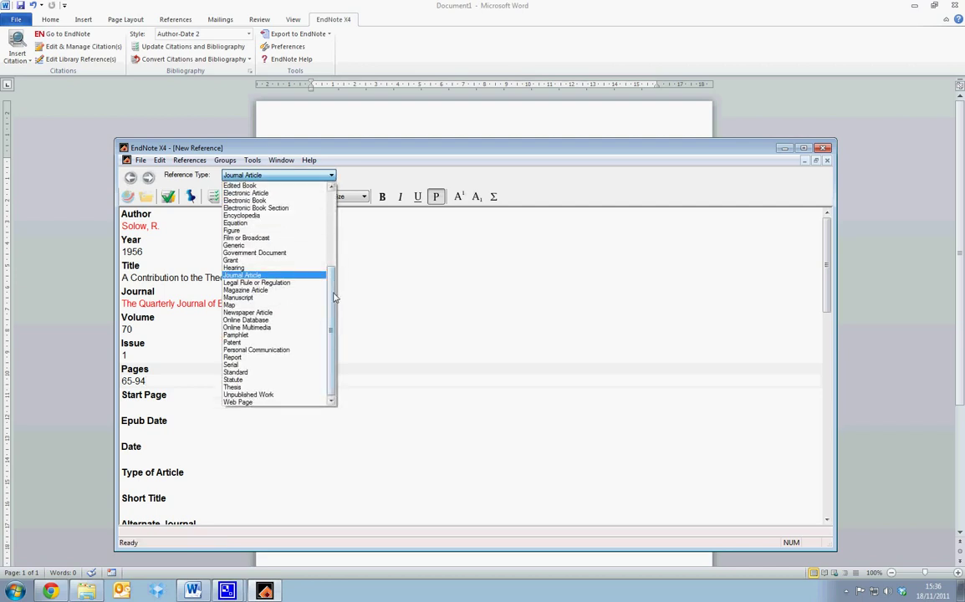
scroll(333, 285, "up", 6)
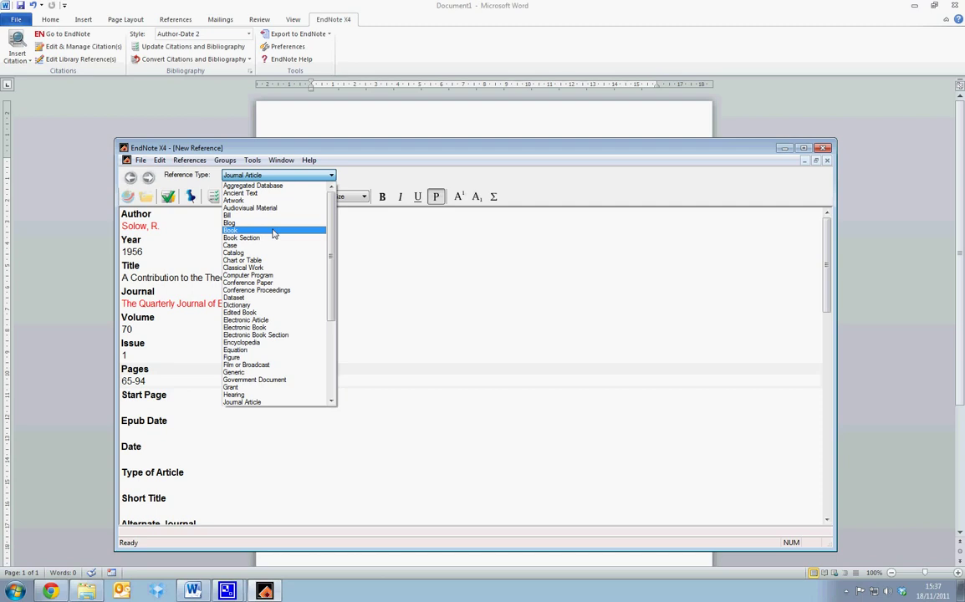
scroll(302, 272, "down", 6)
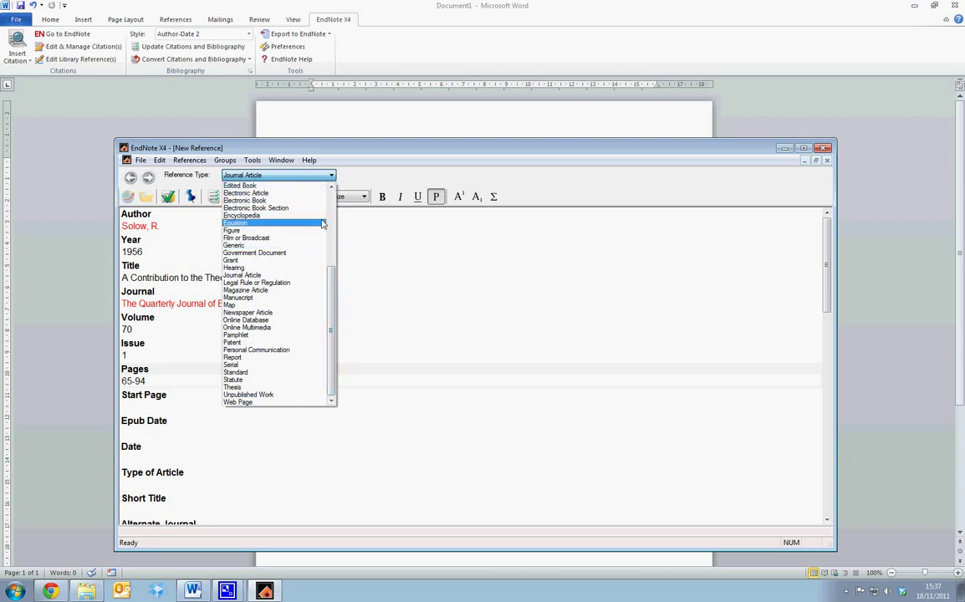
left_click(379, 237)
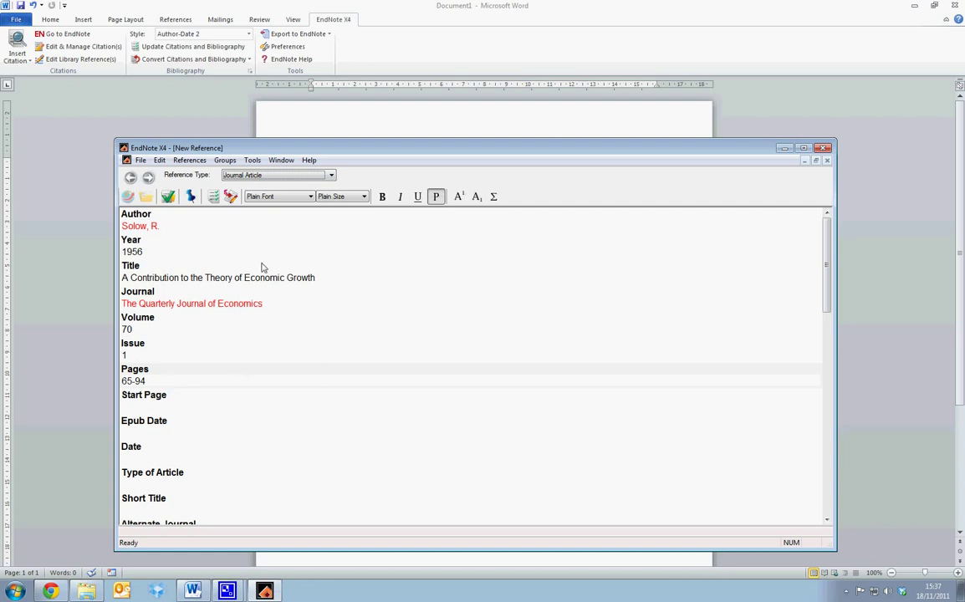
Close the reference and create a group named Economic Growth under My Groups
left_click(827, 160)
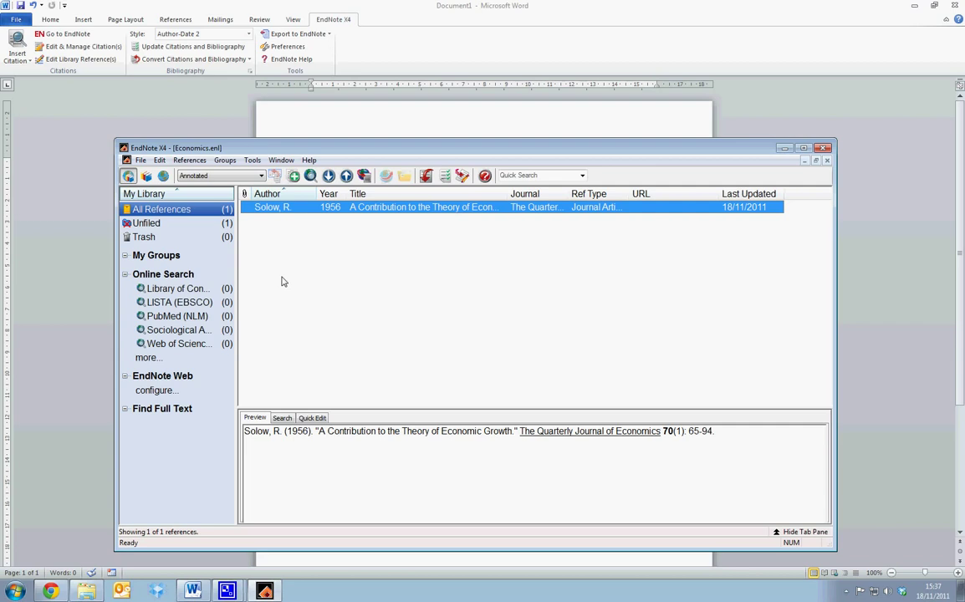
left_click(163, 261)
right_click(163, 261)
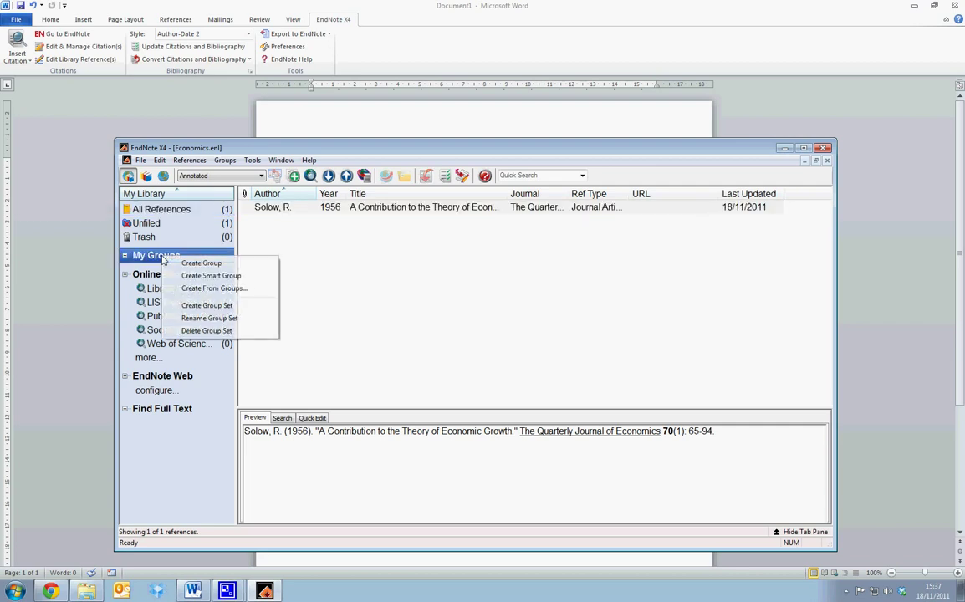
left_click(189, 265)
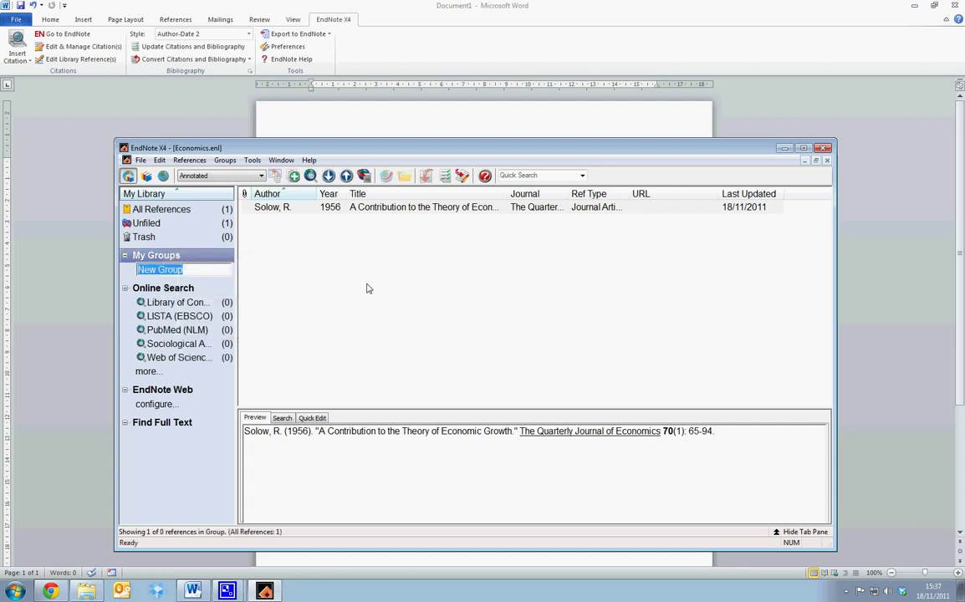
type("Economic Growth")
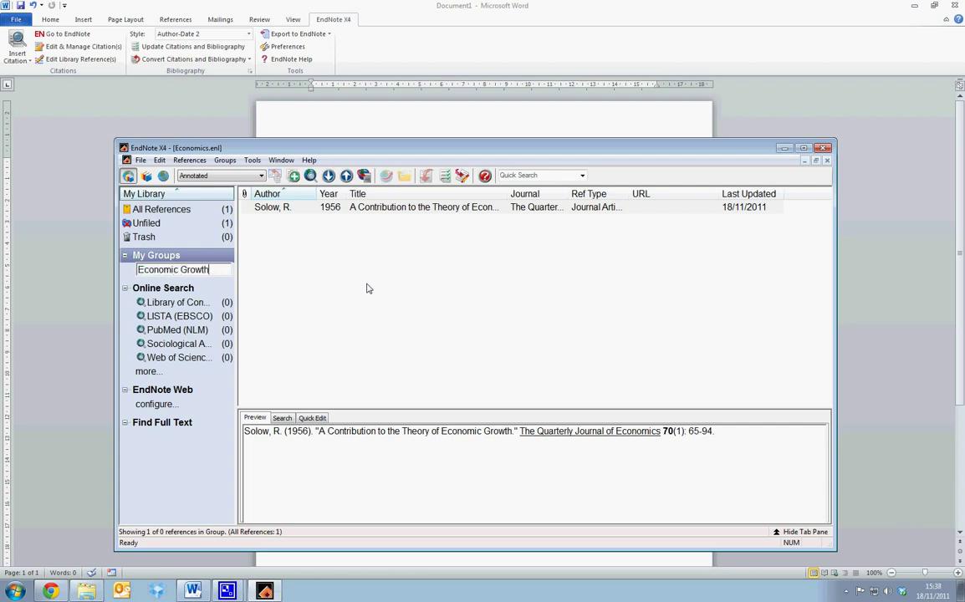
key("Return")
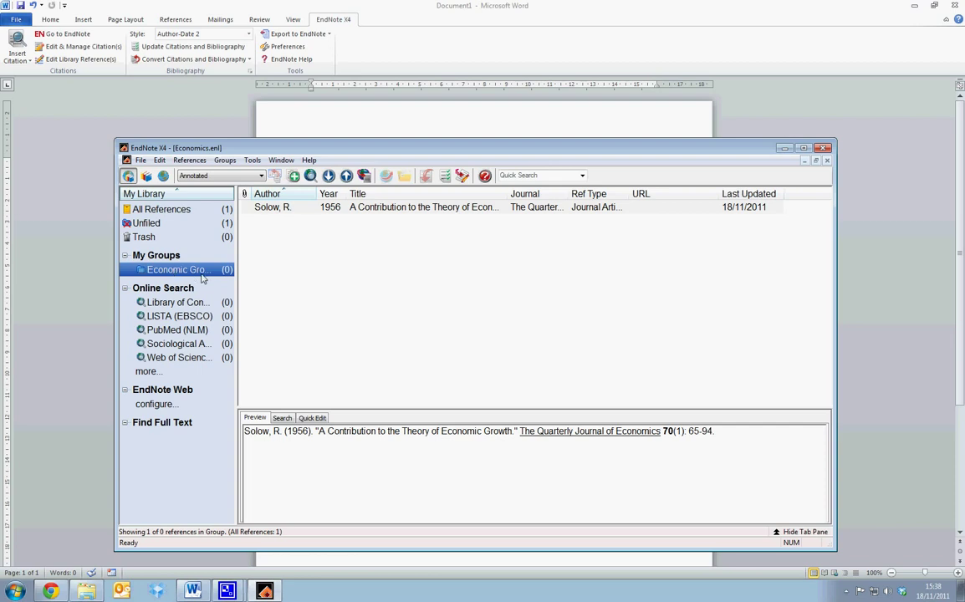
Add the Solow 1956 reference to the Economic Growth group
left_click(295, 213)
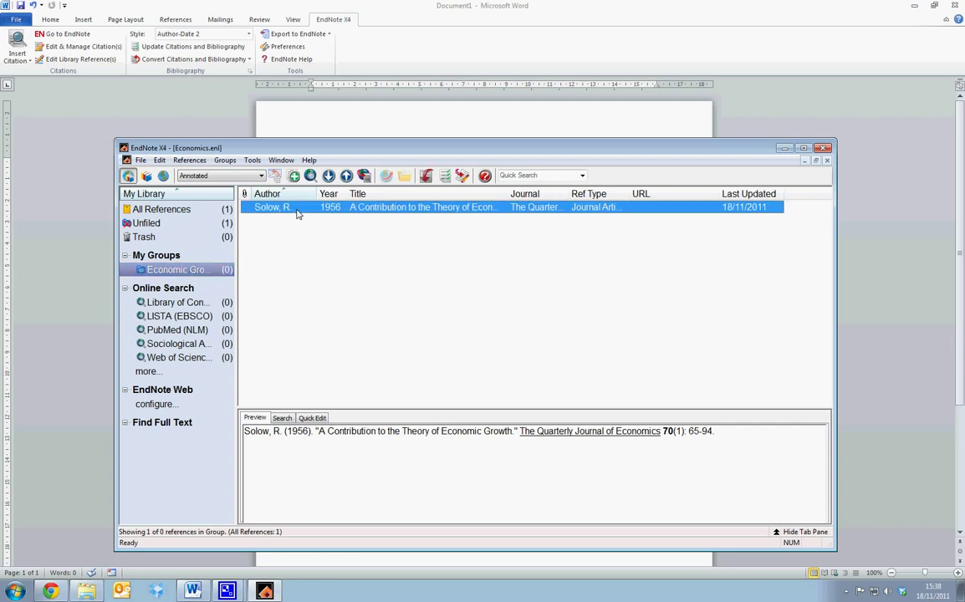
right_click(296, 213)
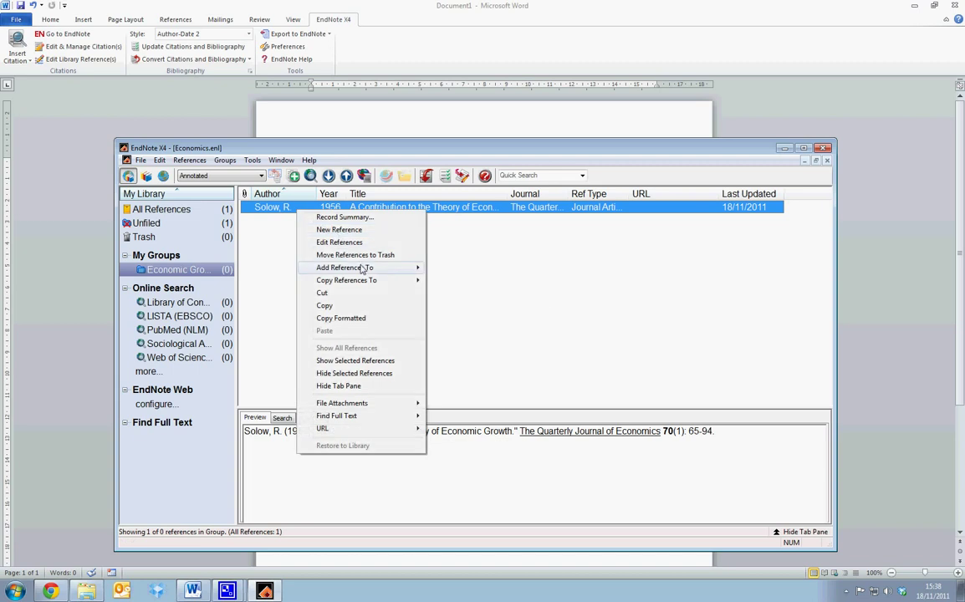
mouse_move(361, 269)
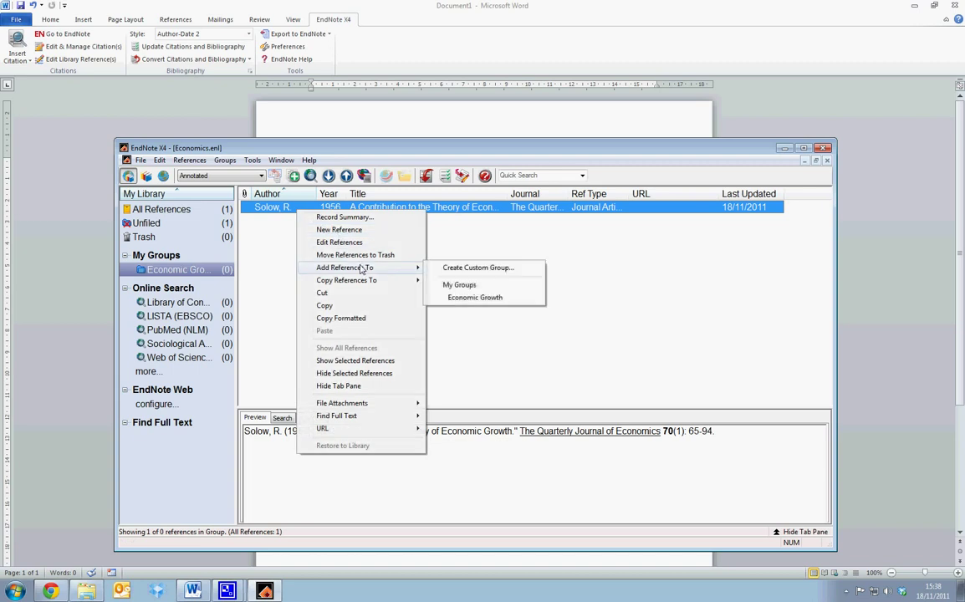
left_click(471, 299)
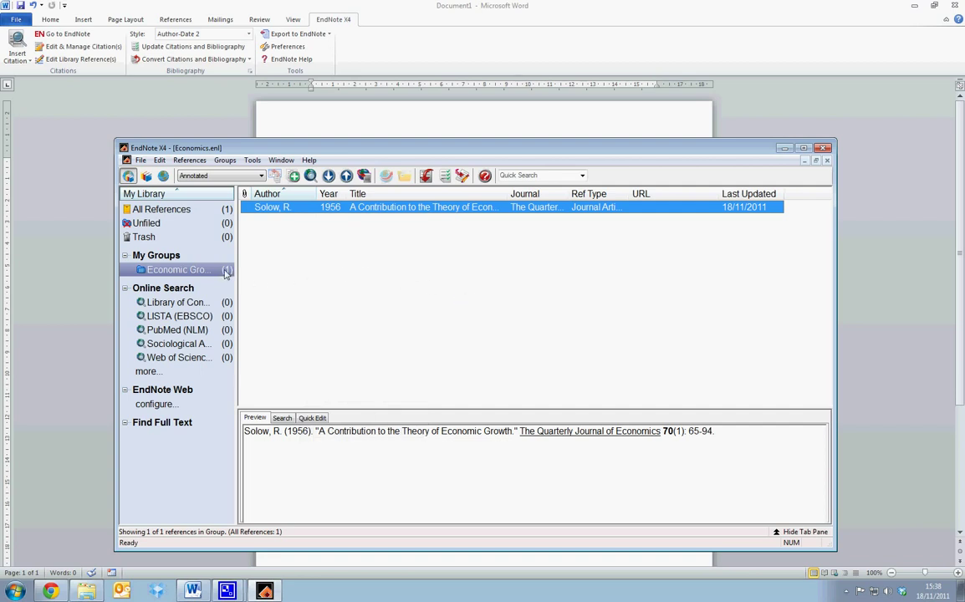
Create a second group named Econometrics under My Groups and return to the list of all references
right_click(175, 262)
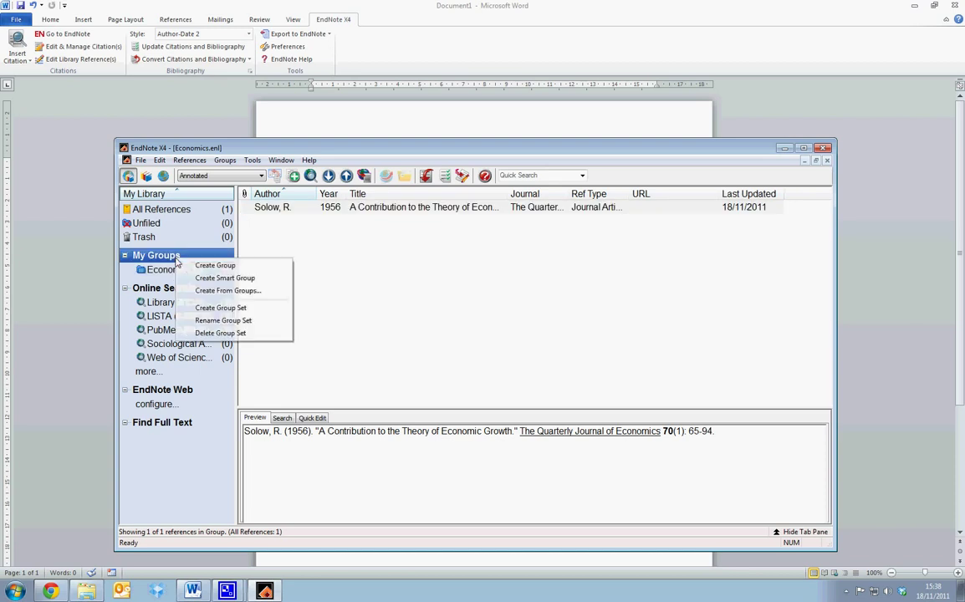
left_click(200, 267)
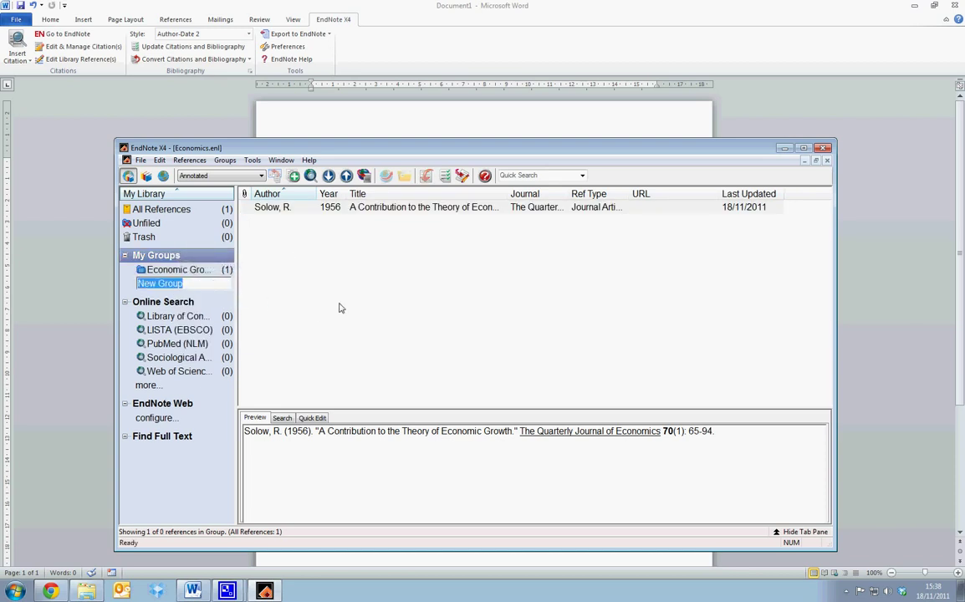
type("Econometrics")
key("Return")
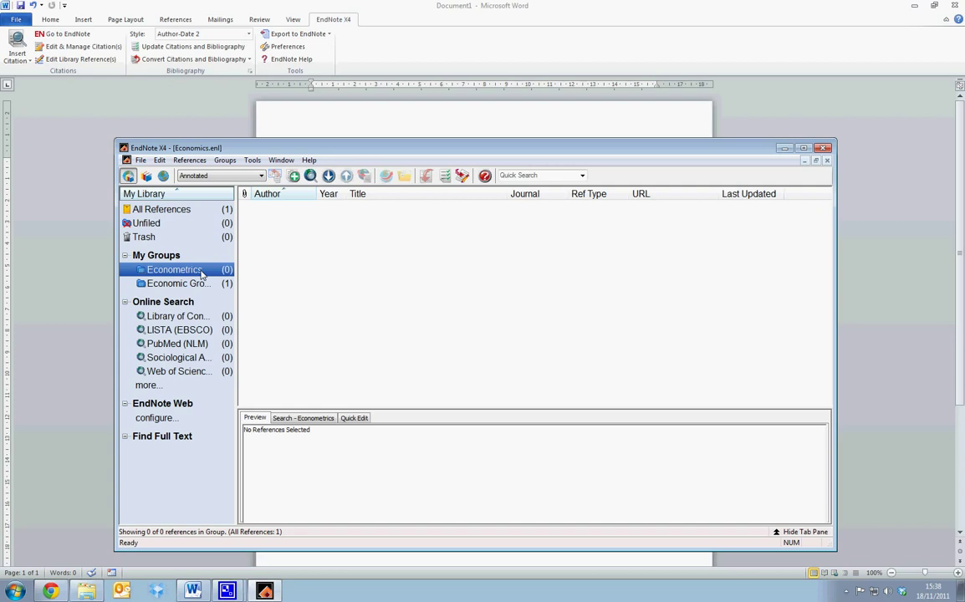
left_click(187, 209)
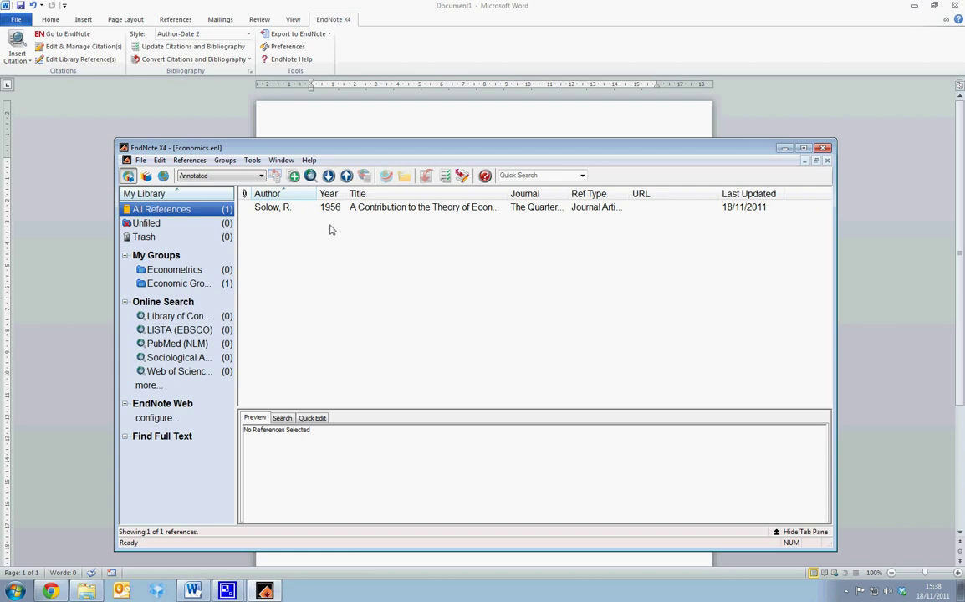
Create a new journal article reference with author Romer, P., year 1994 and title The Origins of Endogenous Growth
left_click(294, 176)
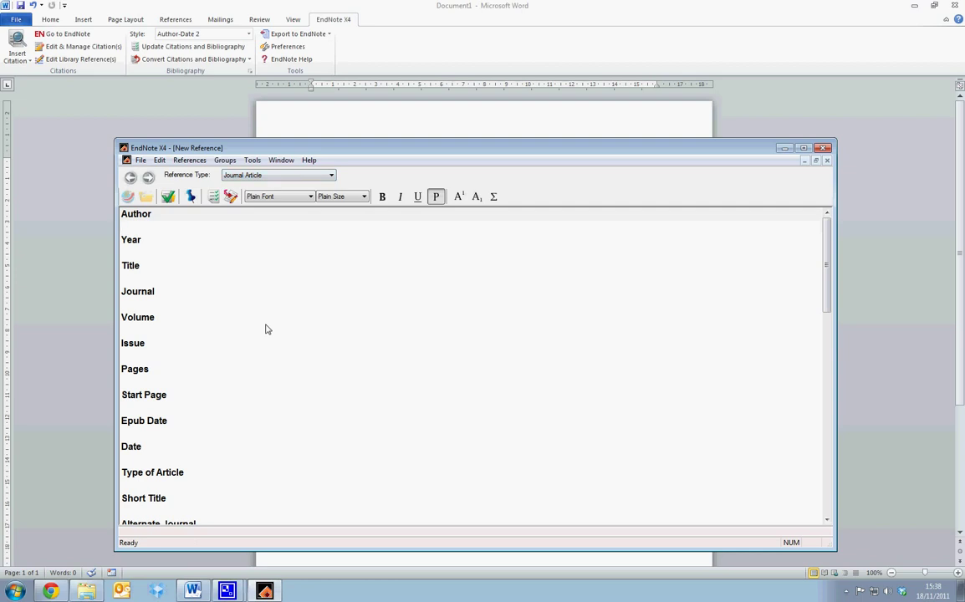
type("Romer, P")
type(" 1994")
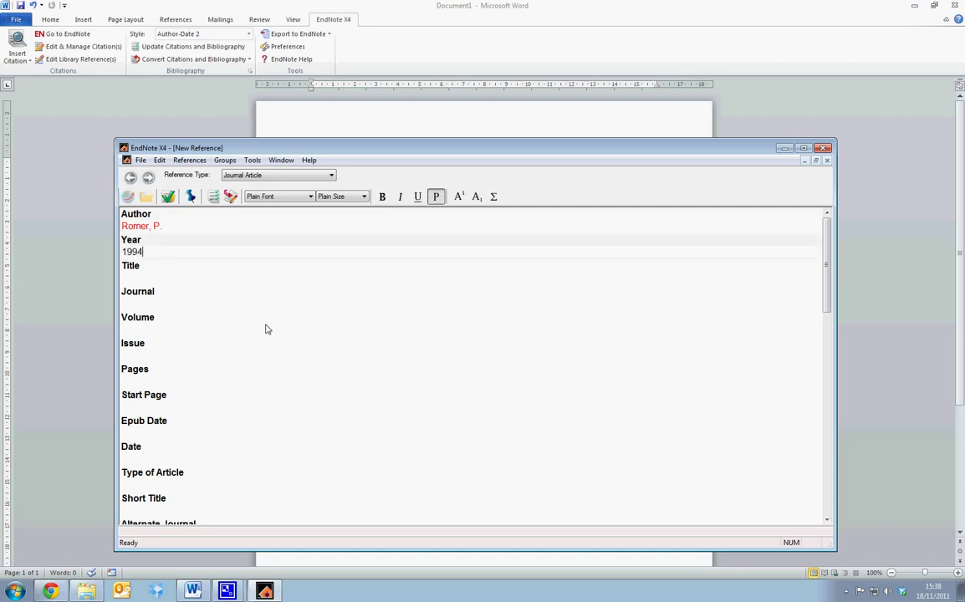
key("Tab")
type("The ")
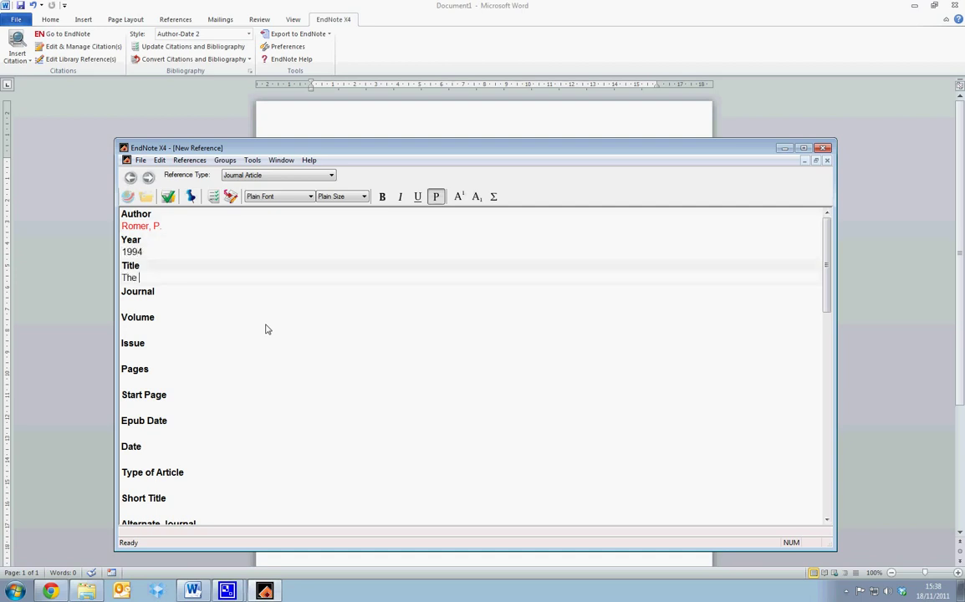
type("Origins of Endogenous ")
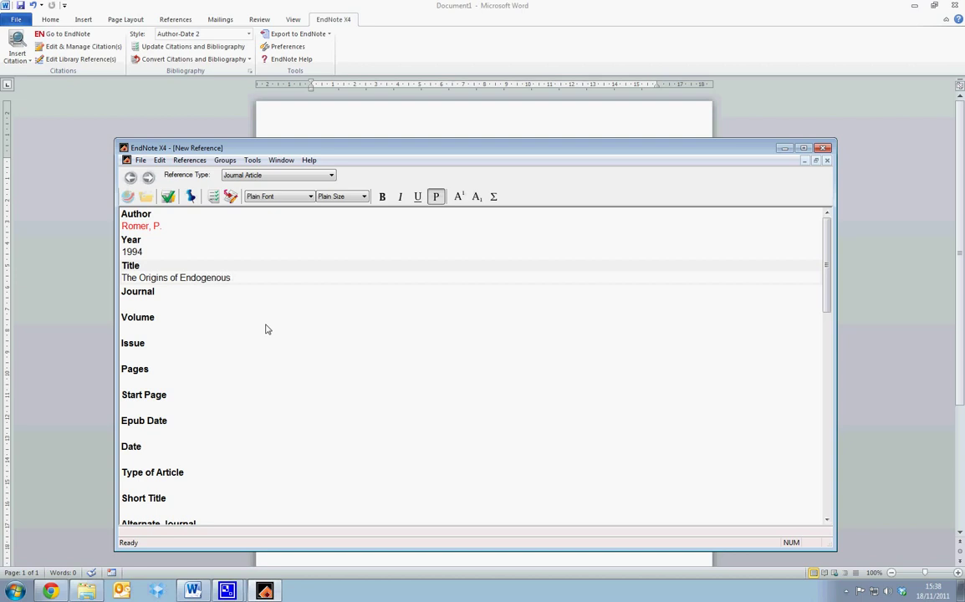
type("Growth")
key("Tab")
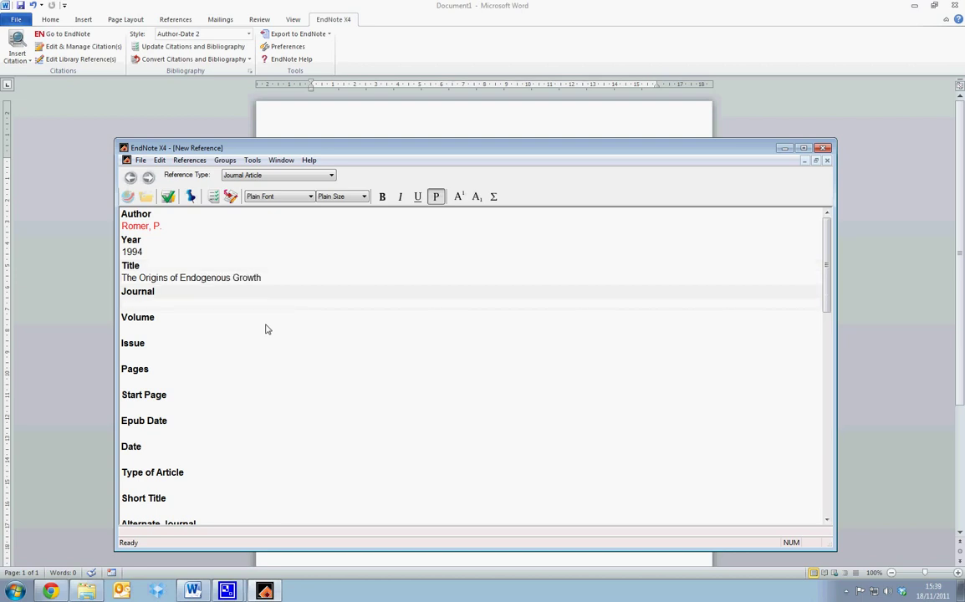
Set the reference's journal to The Journal of Economic Perspectives, volume to 8, issue to 1 and pages to 3-22
type("The Journal of Economic OP")
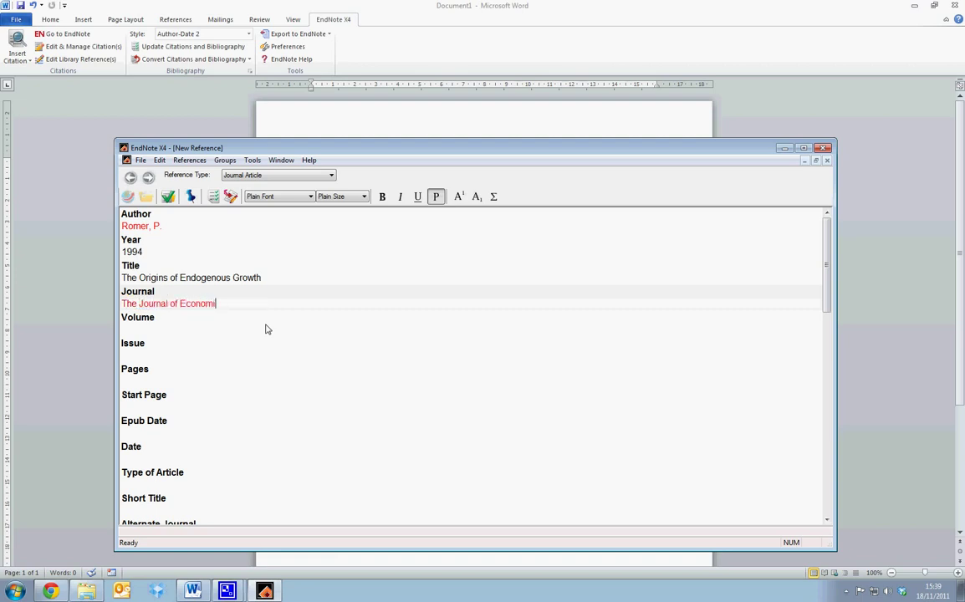
key("BackSpace")
type("Perspectives")
left_click(146, 329)
type("8")
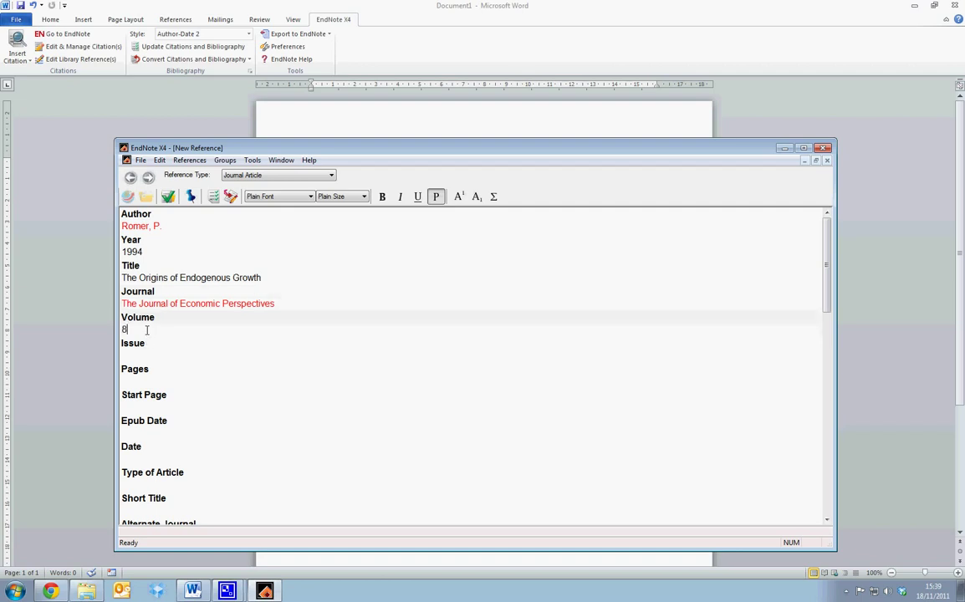
type("1")
key("Tab")
type("3-22")
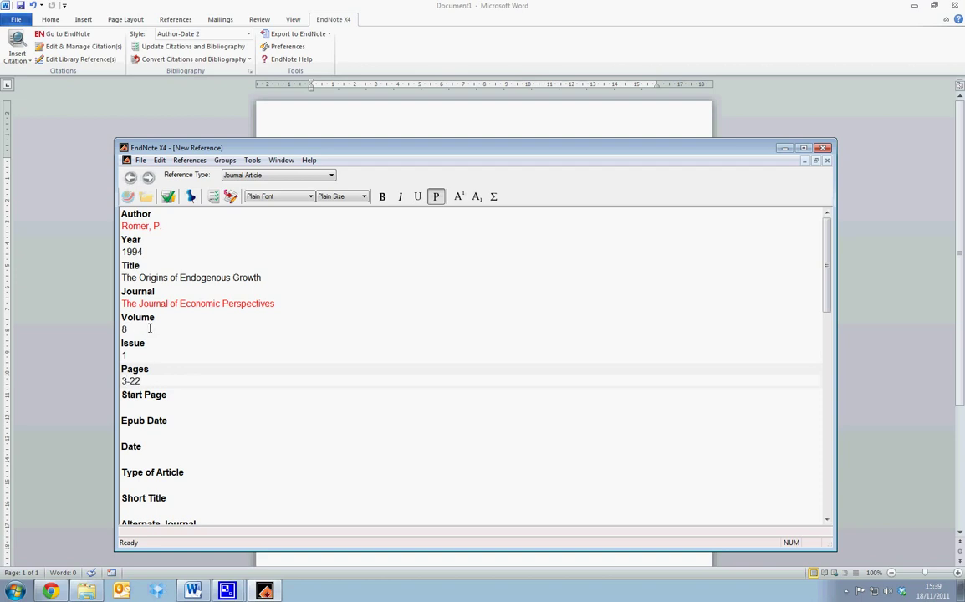
Save the Romer reference and close it to return to the library list
left_click(139, 161)
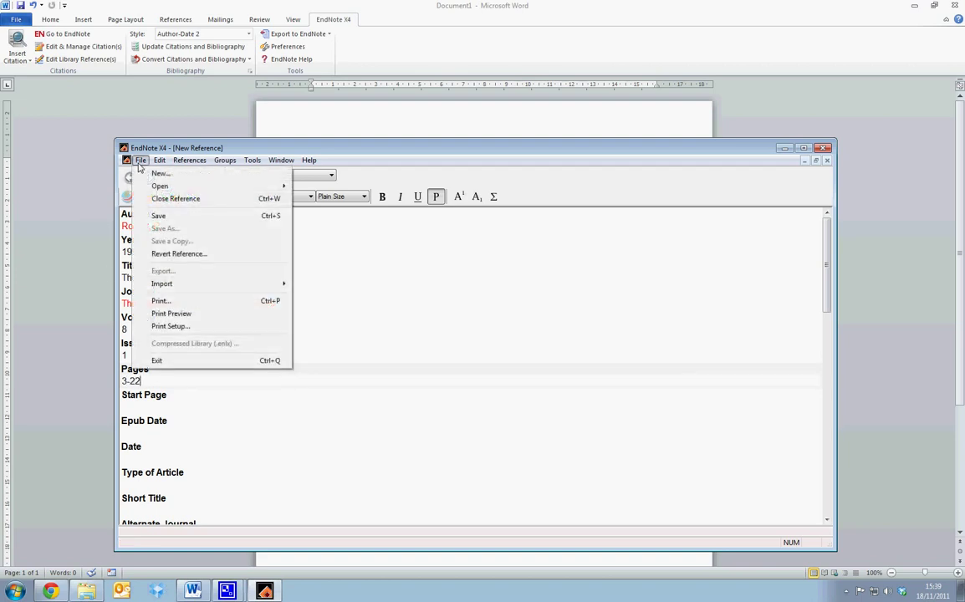
left_click(163, 220)
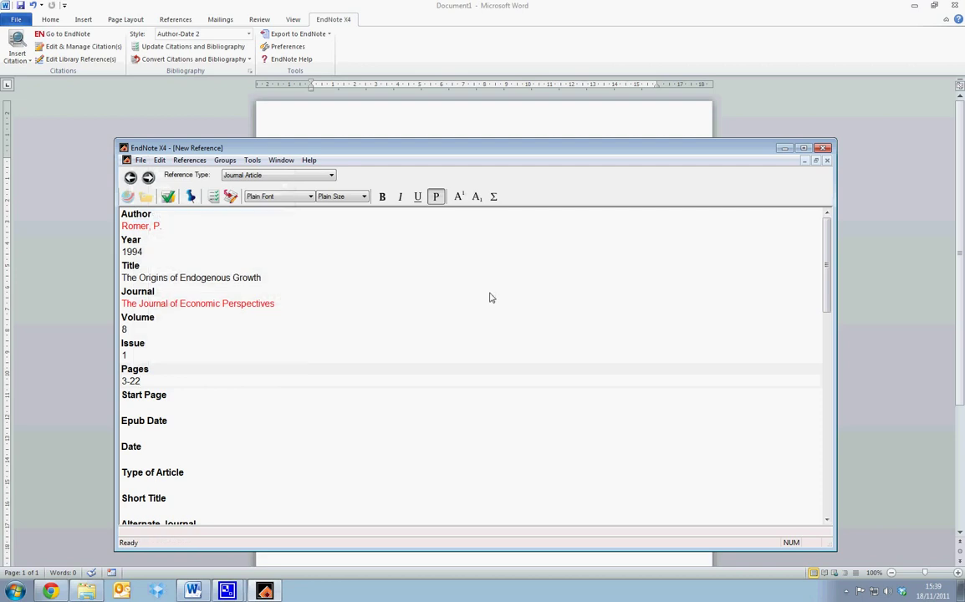
left_click(826, 161)
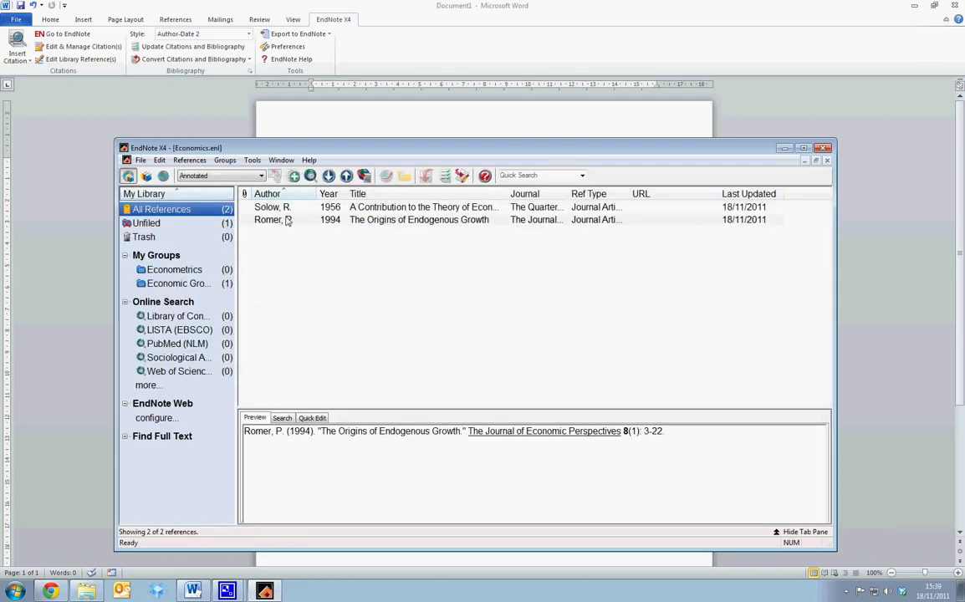
Add the Romer 1994 reference to the Economic Growth group
left_click(472, 220)
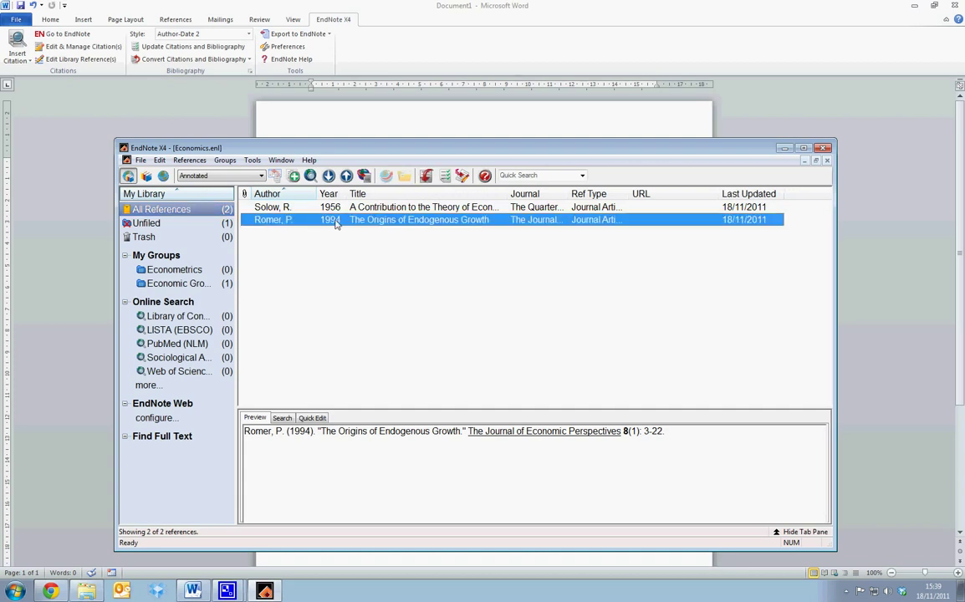
right_click(270, 224)
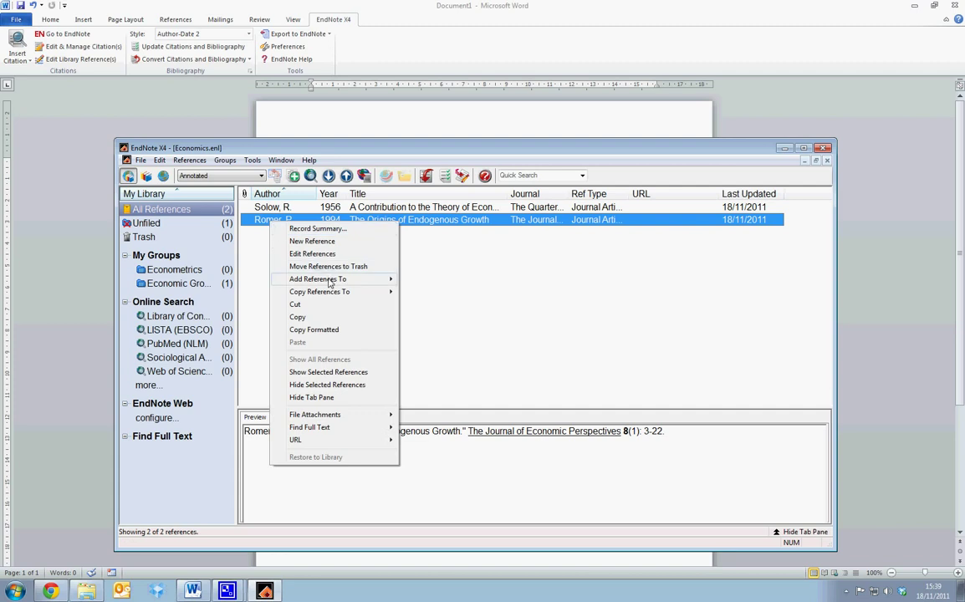
mouse_move(333, 280)
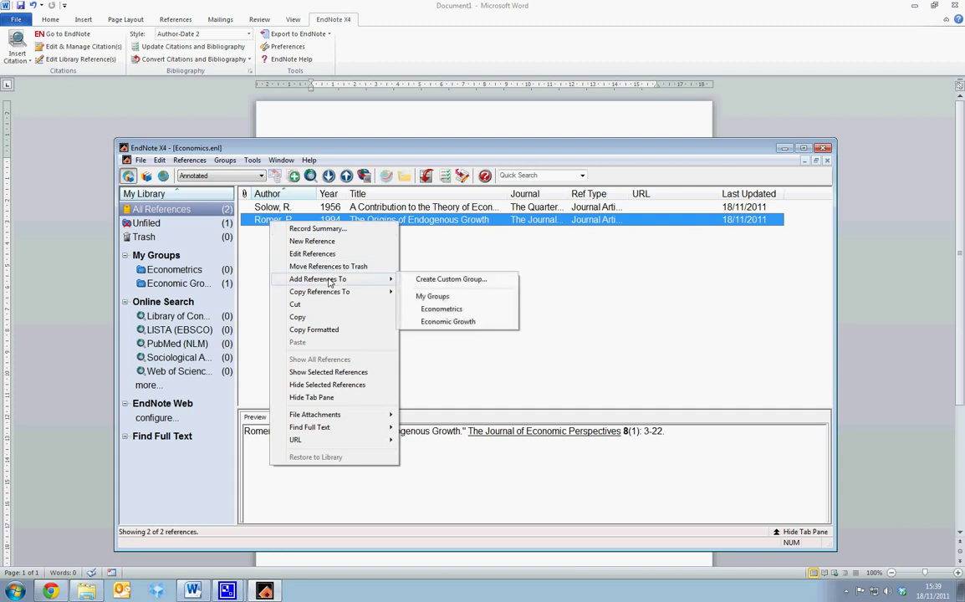
left_click(471, 323)
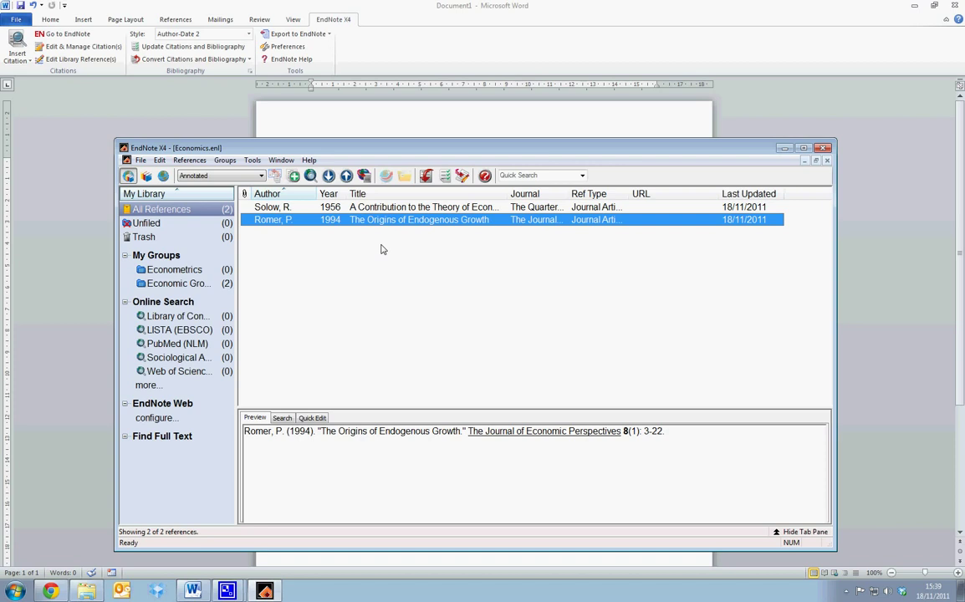
Switch to the Word document and write "The Solow growth model was developed by"
left_click(358, 122)
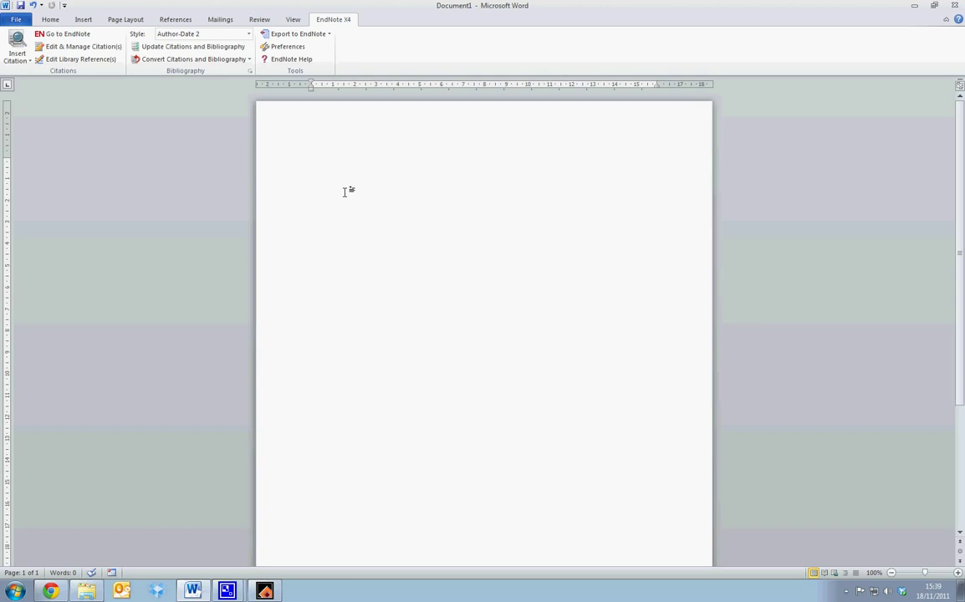
type("The Solow growth model")
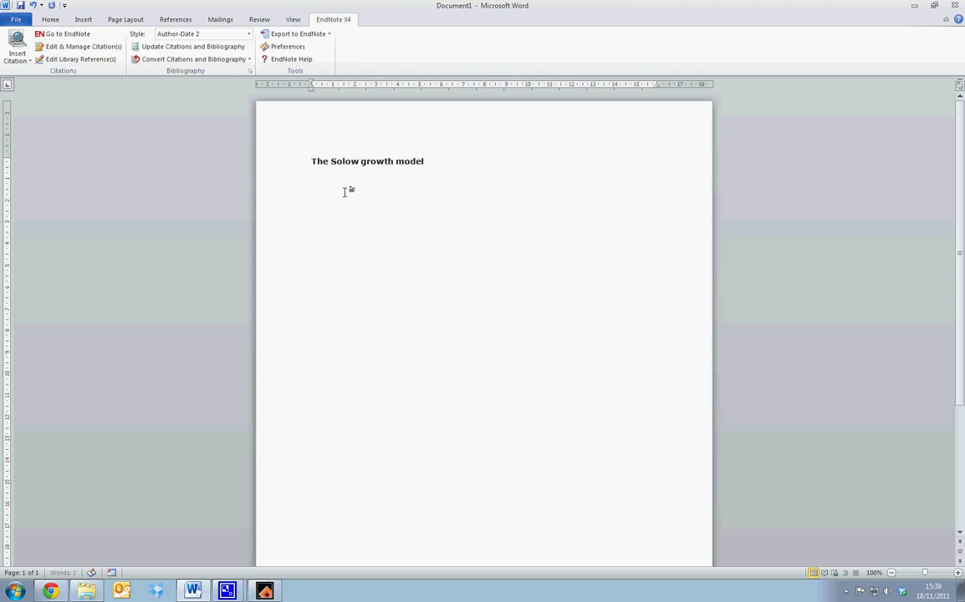
type(" was developed by")
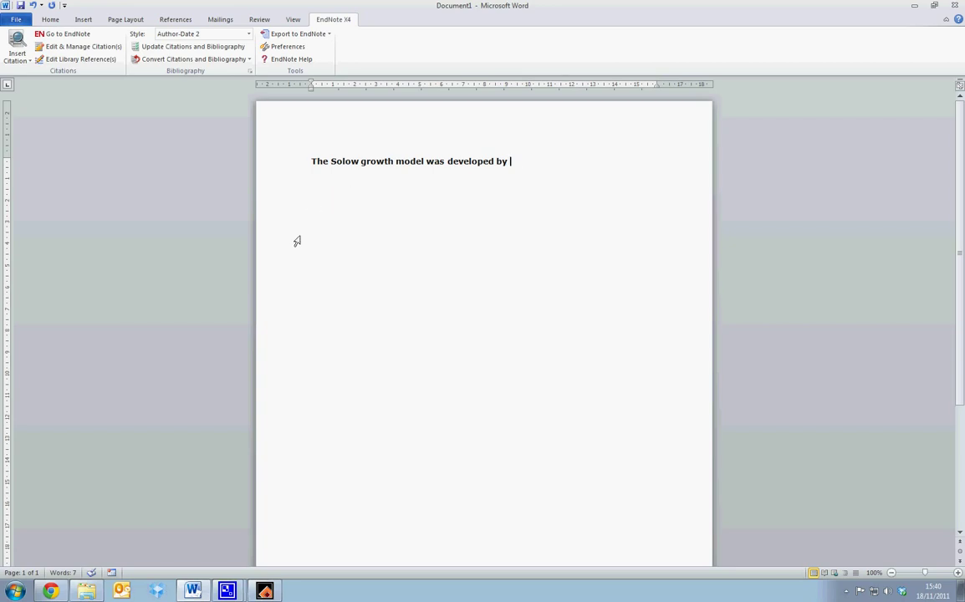
Search the EndNote library for Solow and insert the 1956 article as a citation at the end of the text
left_click(20, 52)
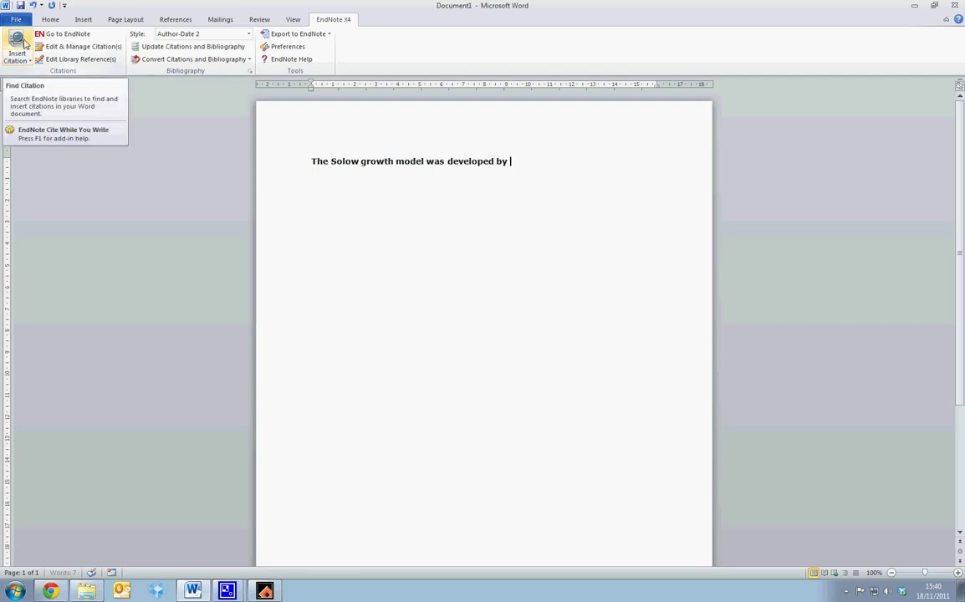
left_click(24, 43)
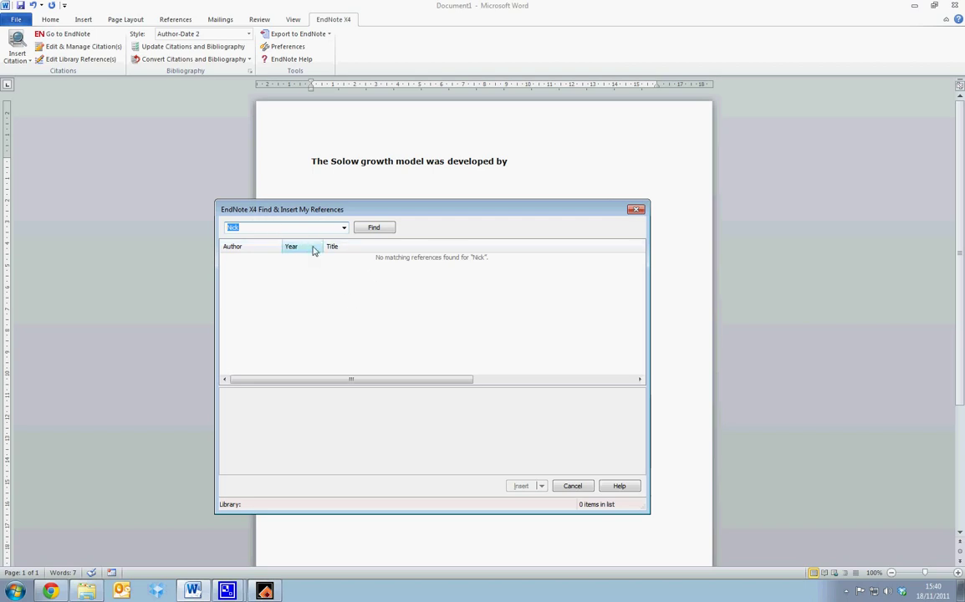
type("Solow")
key("Return")
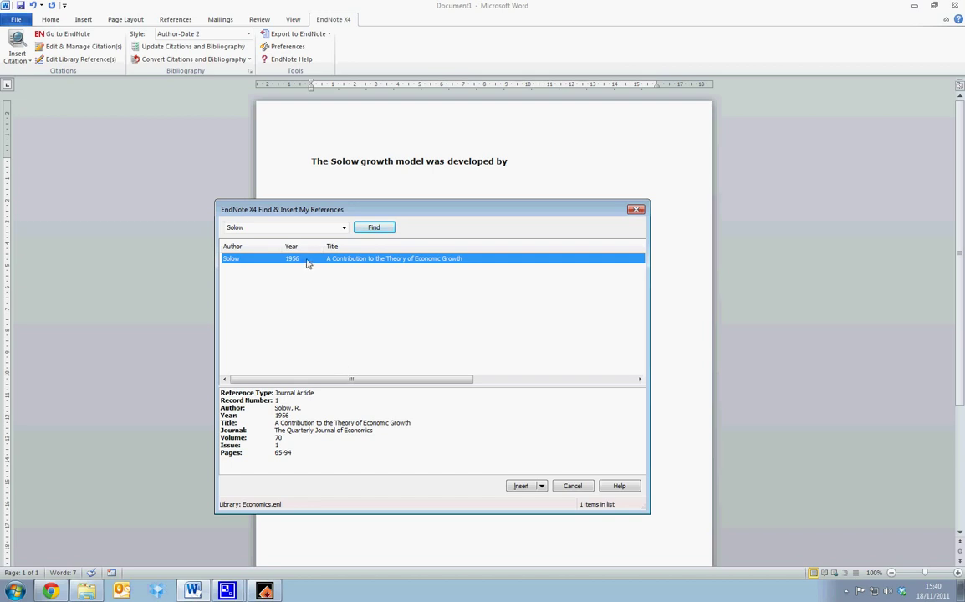
left_click(522, 487)
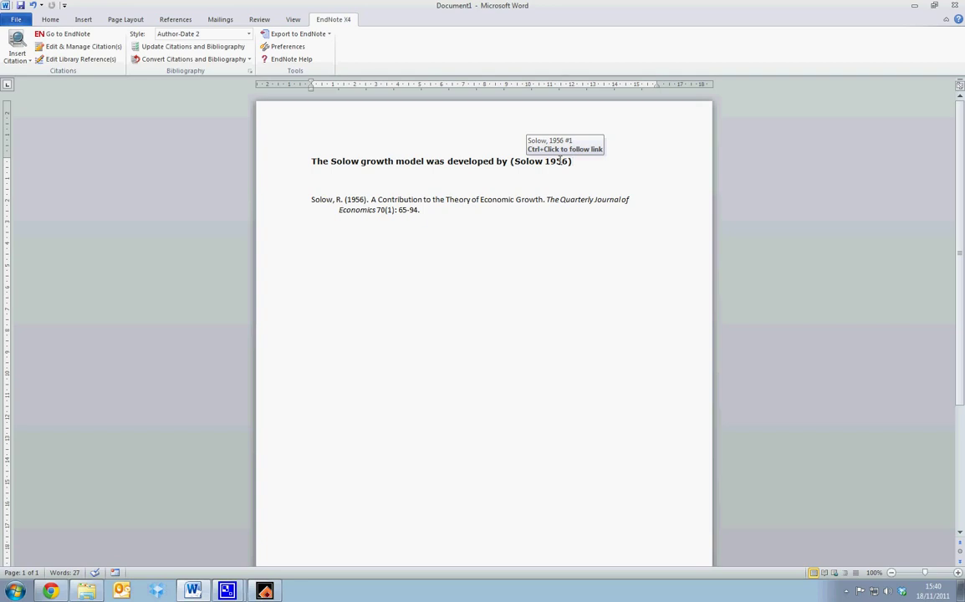
Add three blank lines between the sentence and the bibliography, and write the heading "References" directly above the bibliography
left_click(322, 192)
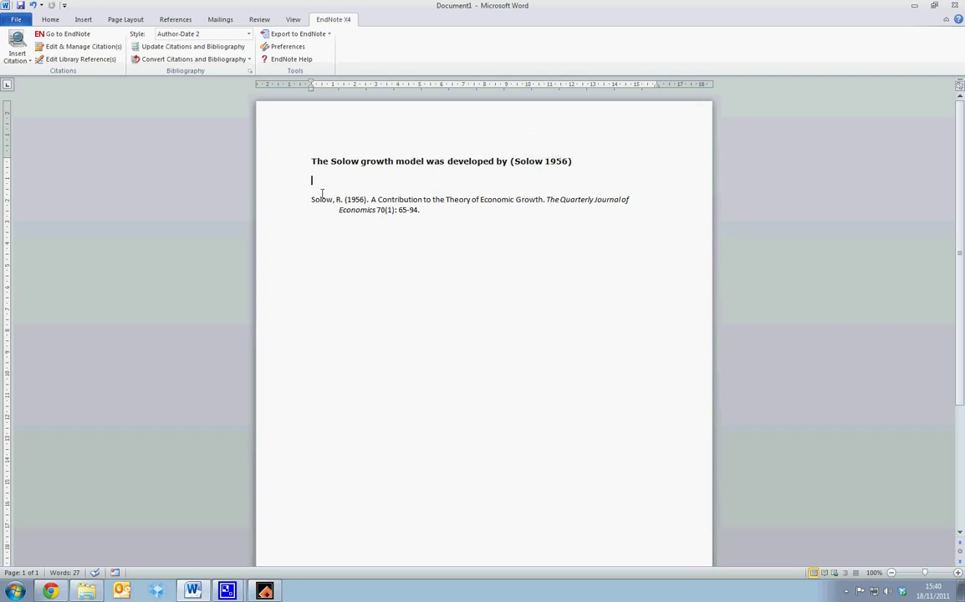
key("Return")
key("Return")
key("Return")
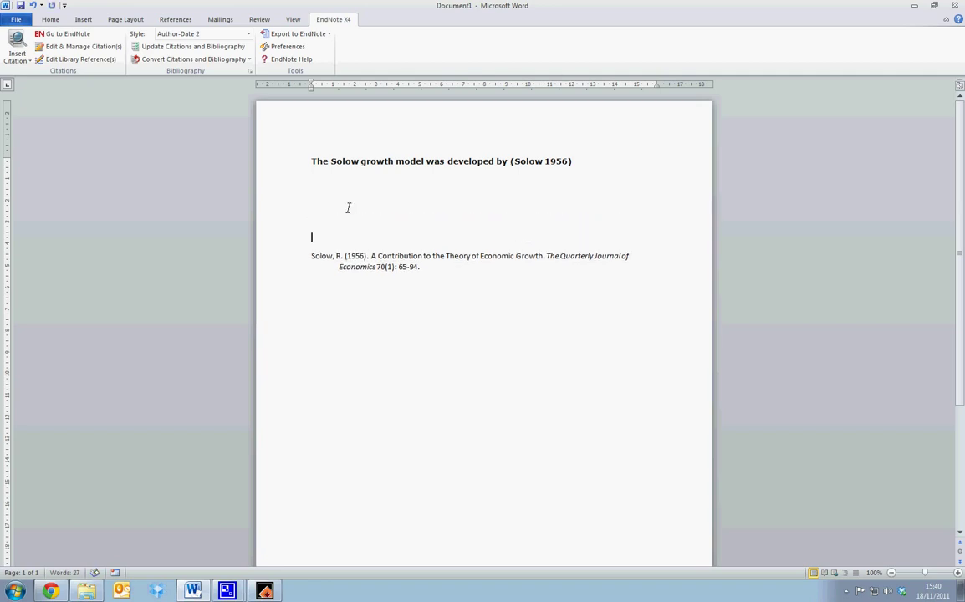
type("References")
left_click(381, 256)
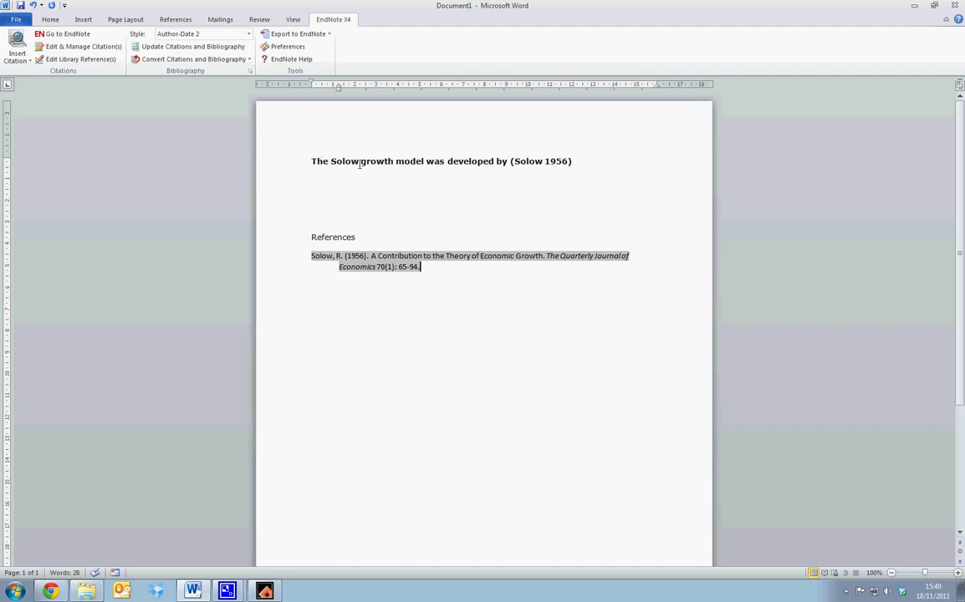
End the sentence with a full stop and copy the word "Solow" from the citation to just before it
left_click(601, 162)
type(".")
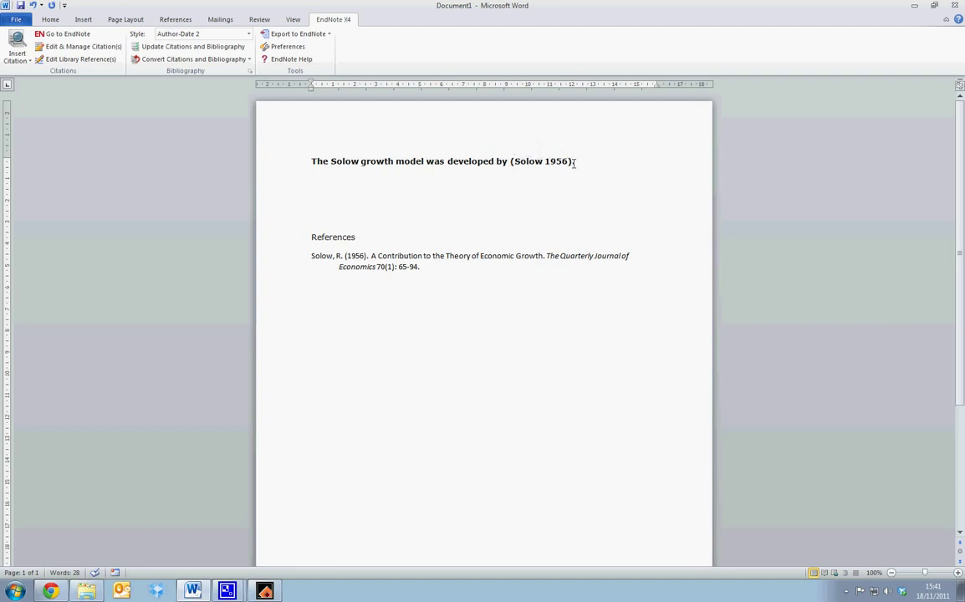
type(".")
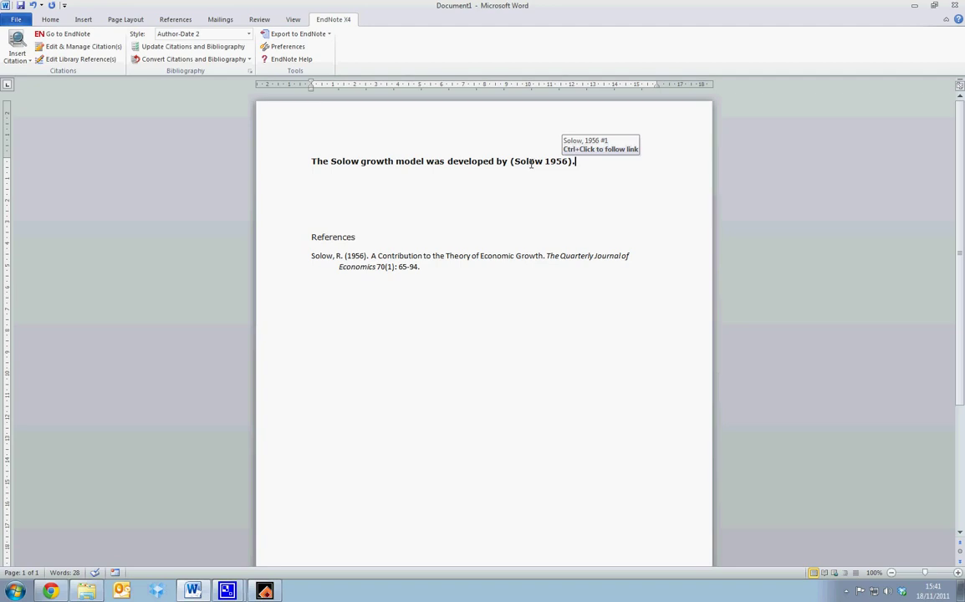
double_click(529, 161)
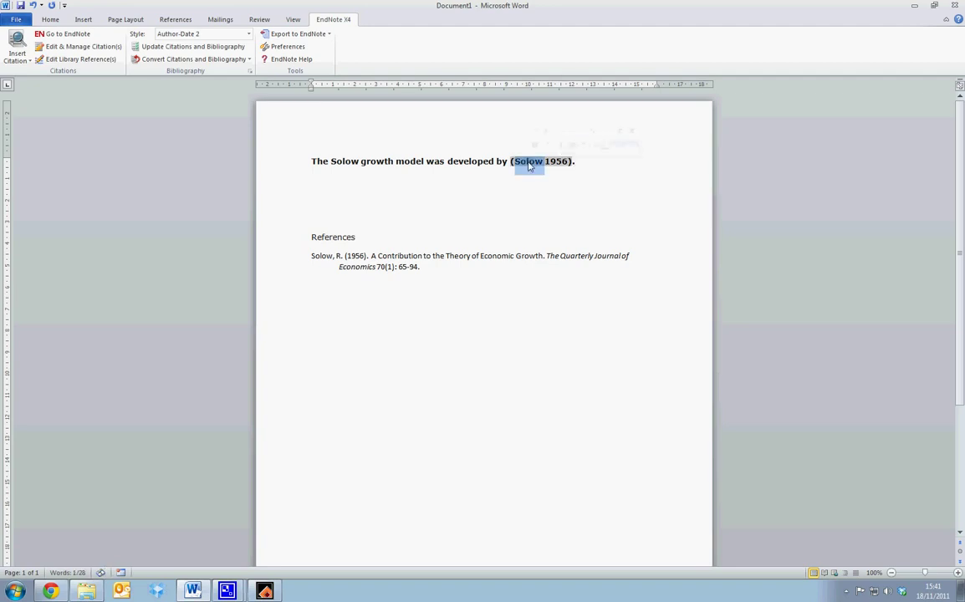
key("ctrl+c")
left_click(510, 161)
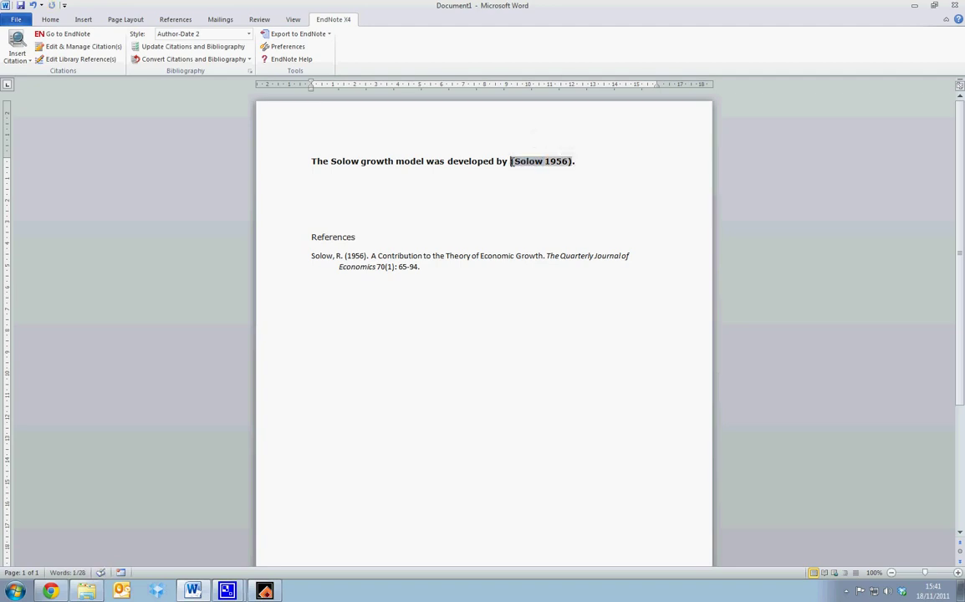
key("ctrl+v")
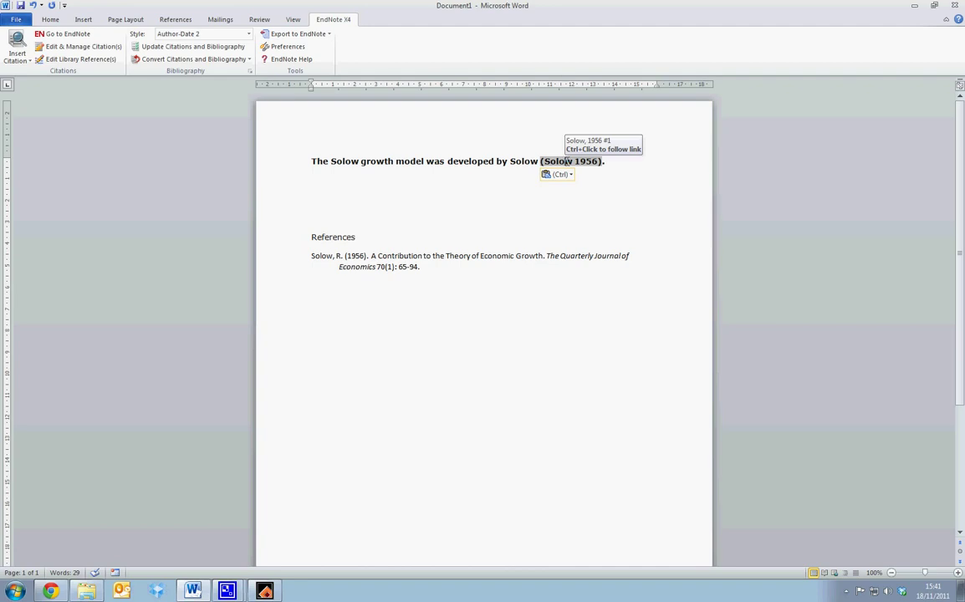
Exclude the author from the Solow 1956 in-text citation so only the year is in brackets
right_click(567, 160)
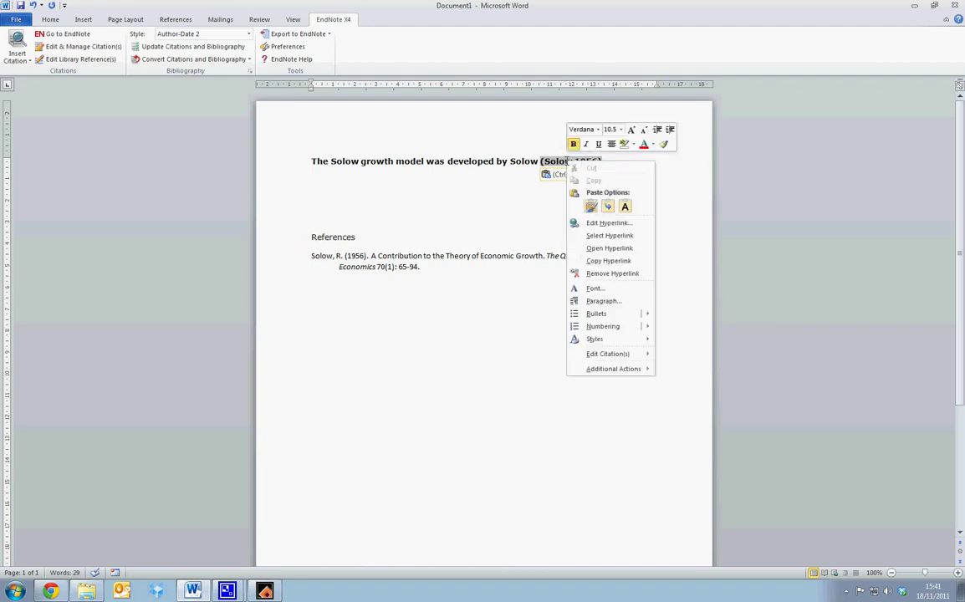
mouse_move(620, 358)
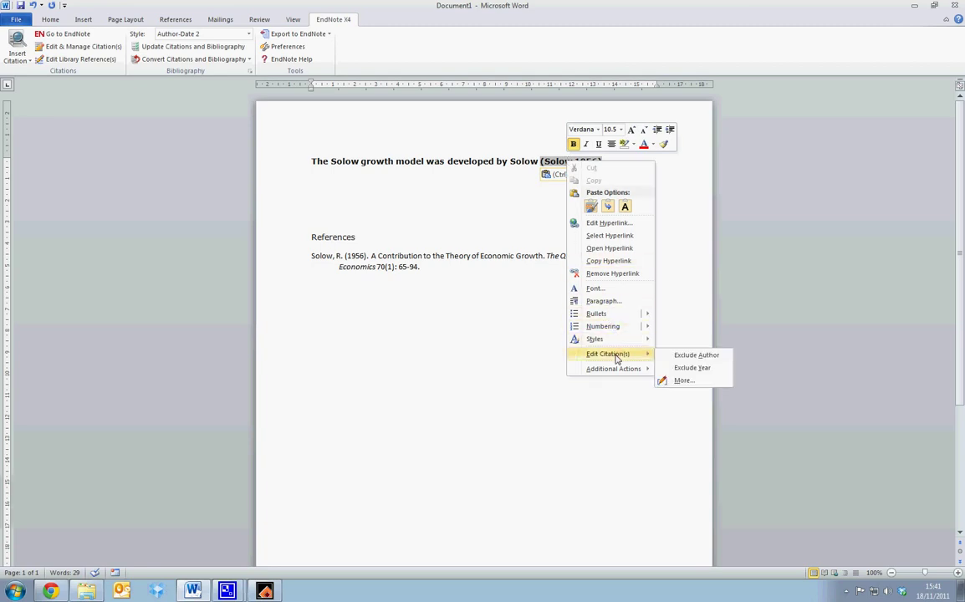
left_click(675, 358)
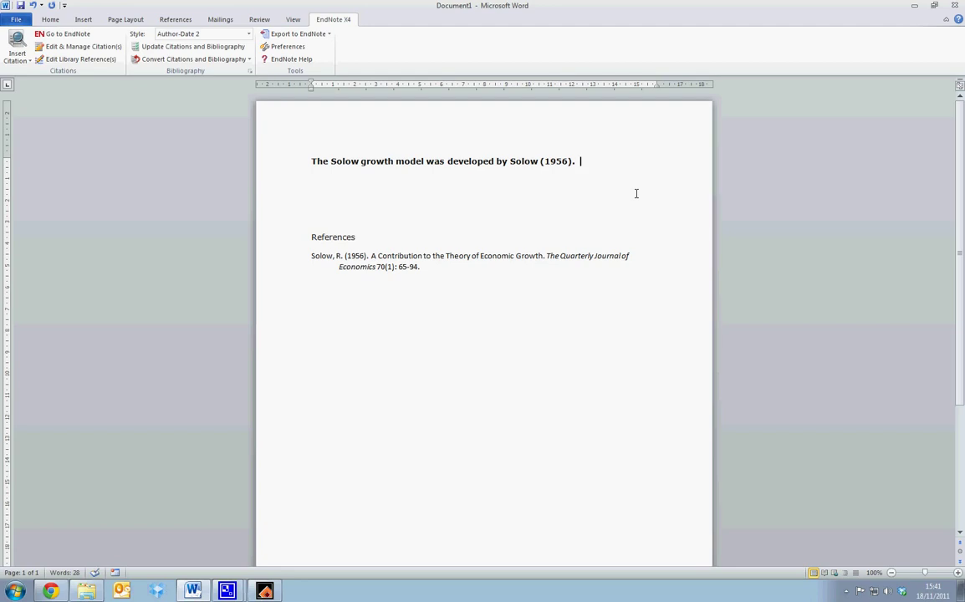
Add a second sentence after the Solow (1956) citation reading "The endogenous growth model develops upon this .", correcting the spelling of "develops"
type("The endogenou")
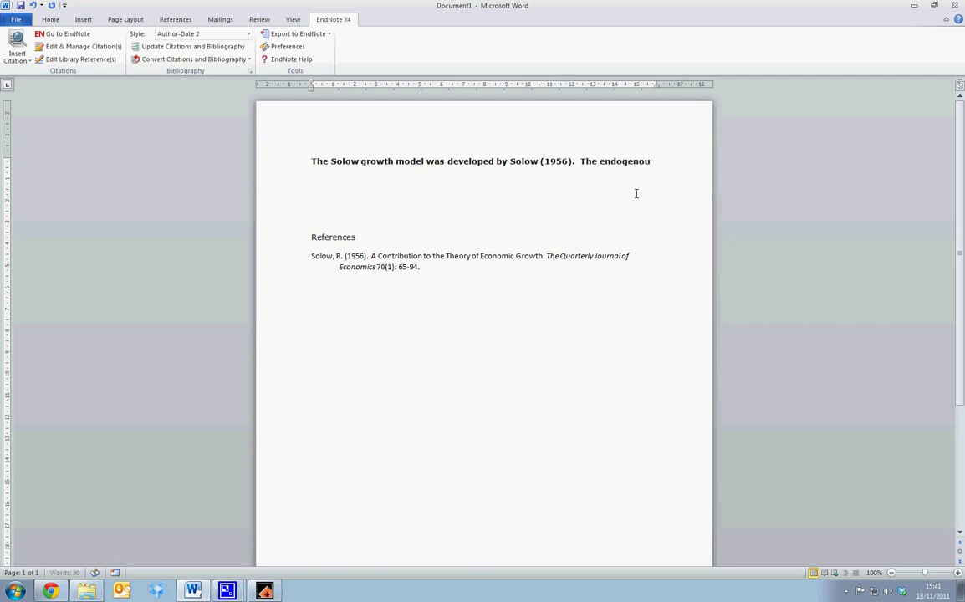
type("s growth m")
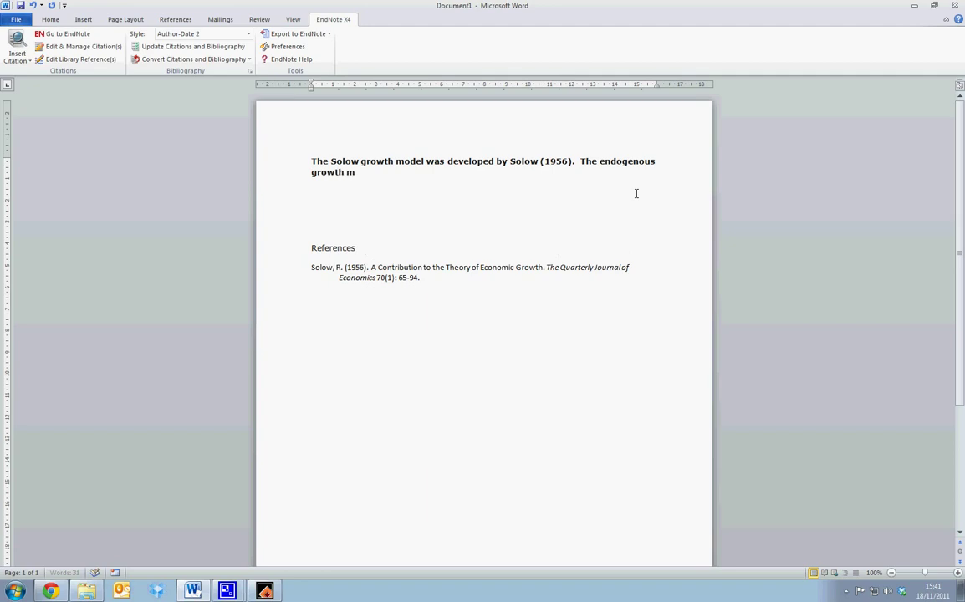
type("odel deve")
key("BackSpace")
type("lopes")
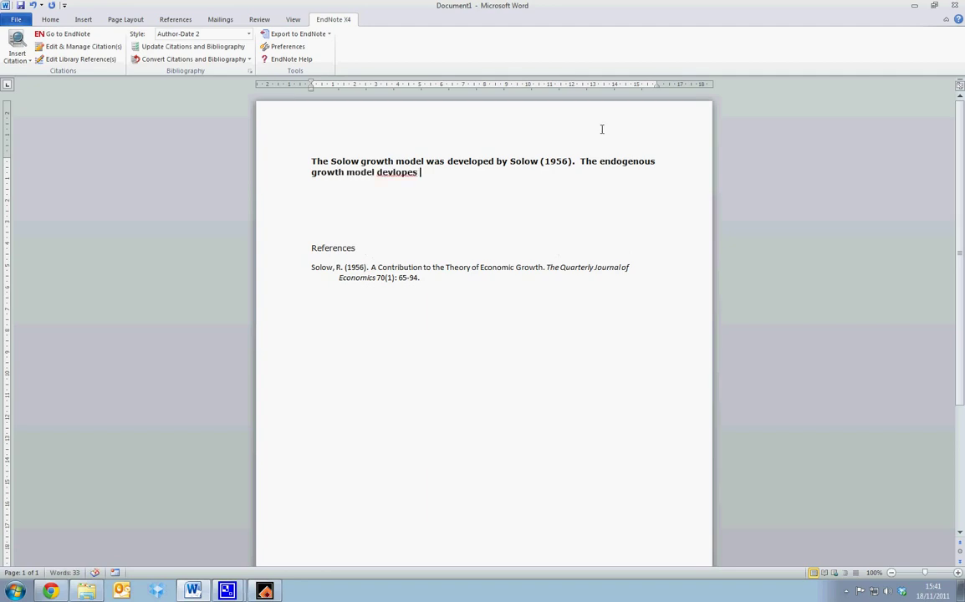
left_click(397, 173)
type("e")
right_click(422, 176)
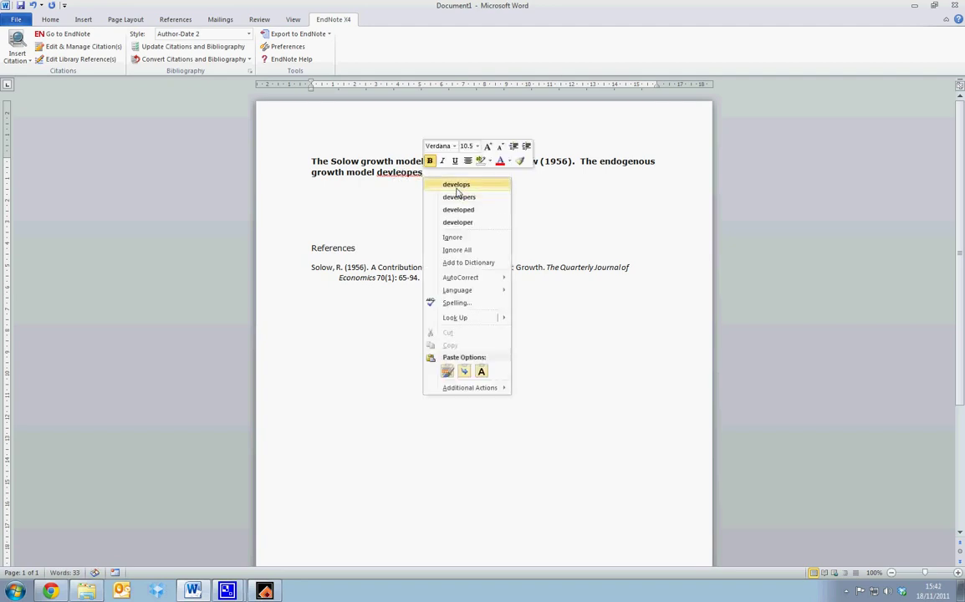
left_click(457, 186)
type("upon this .")
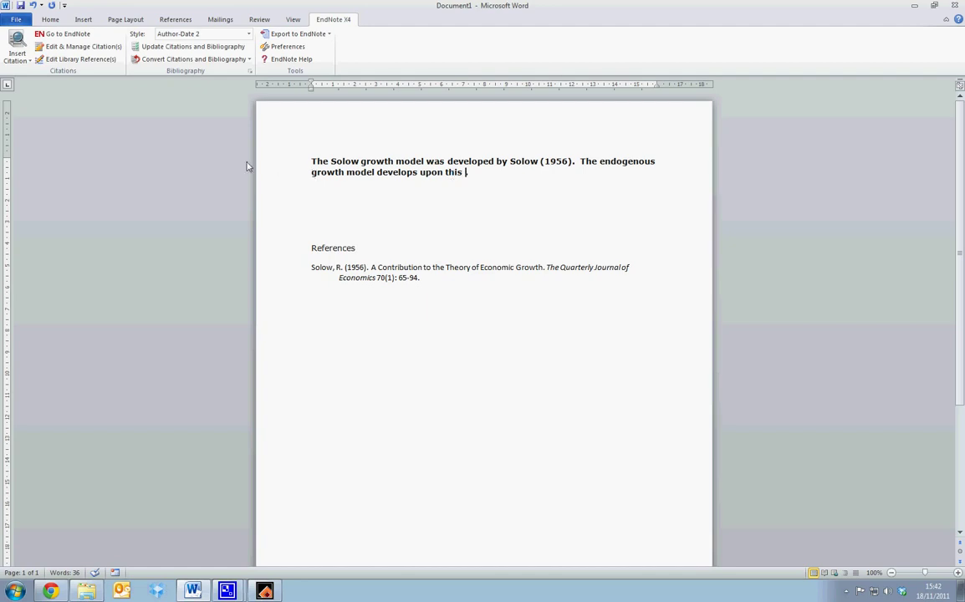
Search the EndNote library for Romer and insert the 1994 article as a citation before the second sentence's full stop
left_click(19, 43)
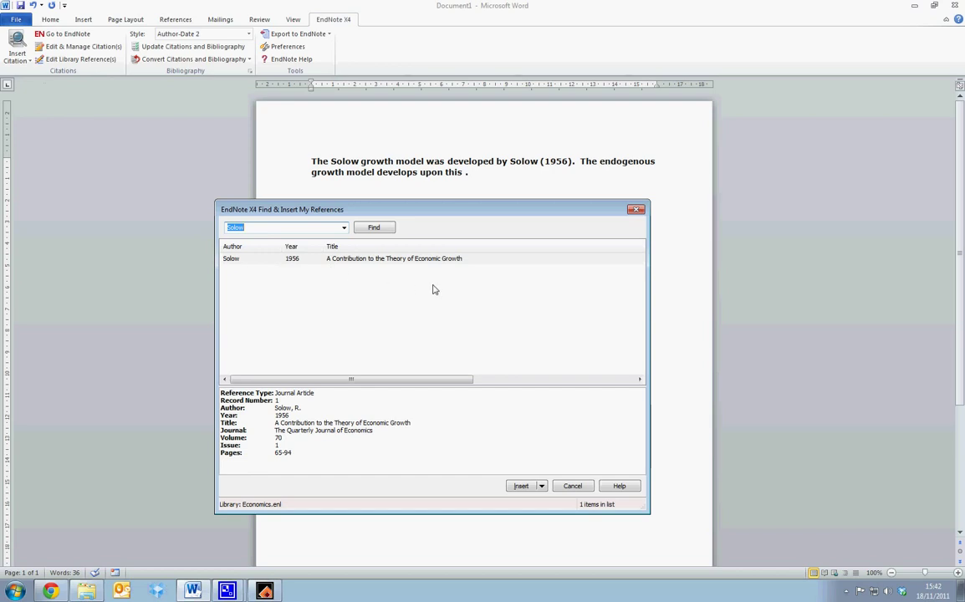
type("Romer")
key("Return")
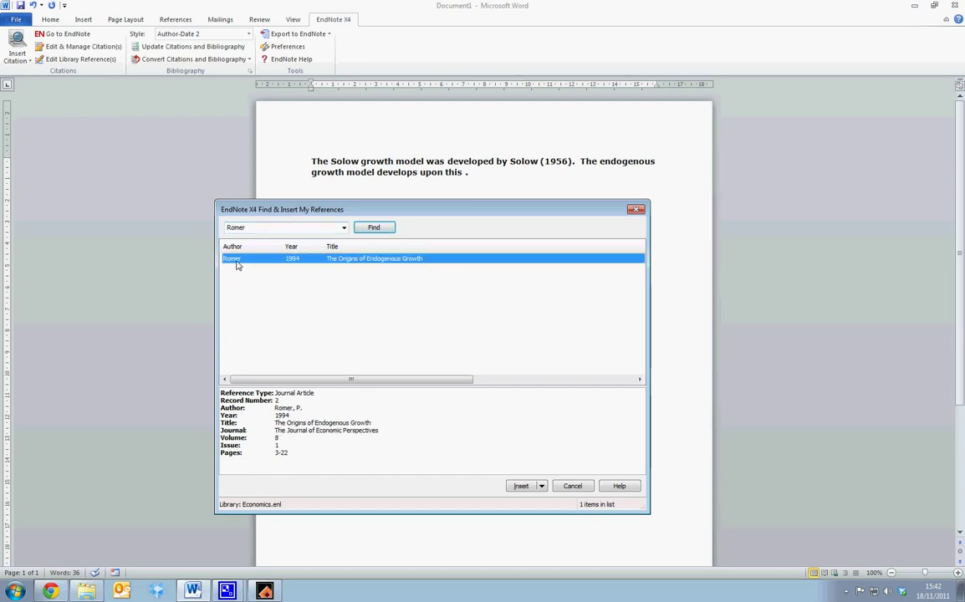
left_click(519, 487)
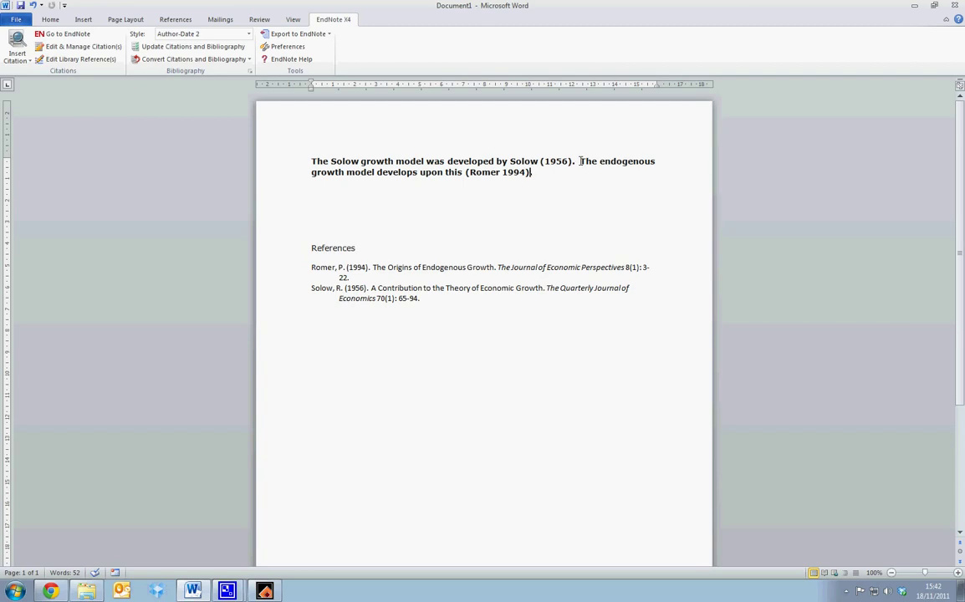
Delete the whole second sentence about the endogenous growth model together with its Romer 1994 citation
left_click_drag(580, 161, 530, 173)
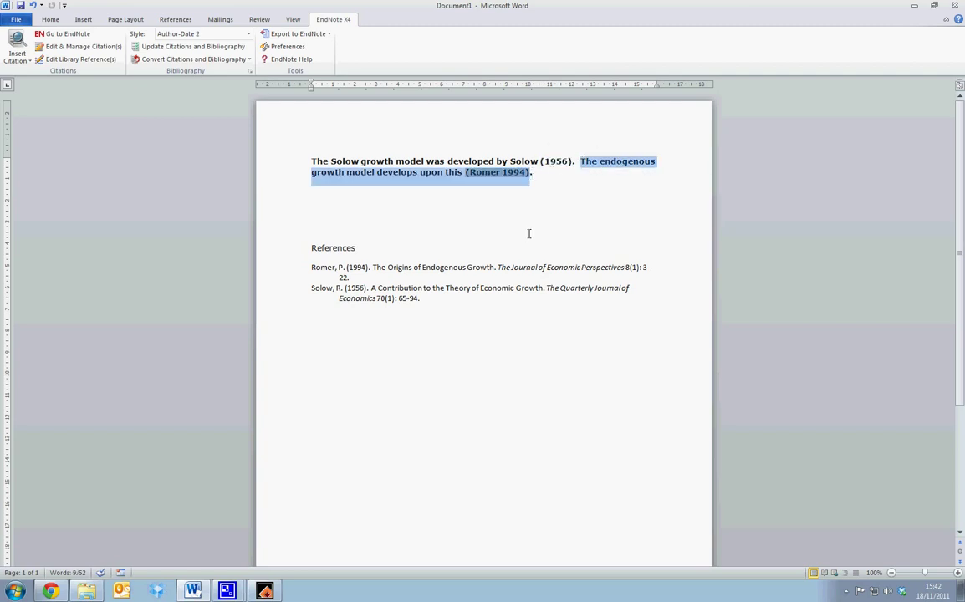
key("Delete")
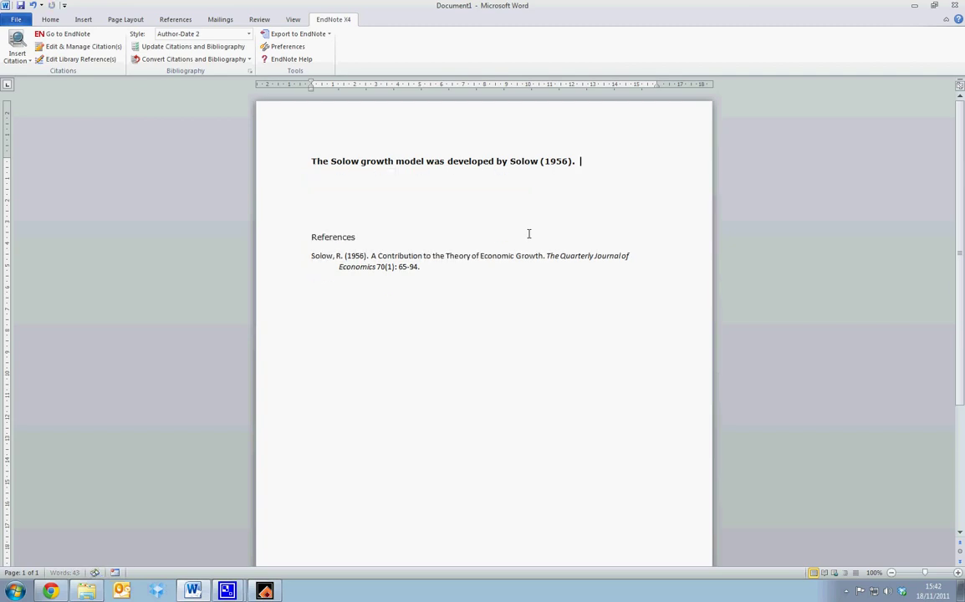